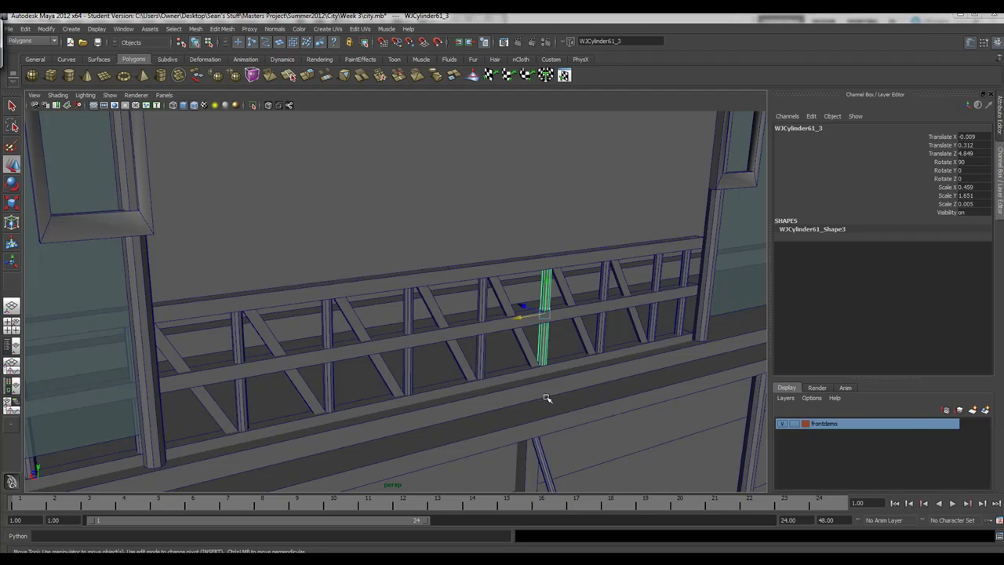
- Orbit and zoom in on the balcony railing, selecting a baluster and a far diagonal brace
mouse_move(547, 398)
alt+mouse_down()
mouse_move(254, 410)
mouse_move(339, 408)
alt+mouse_up()
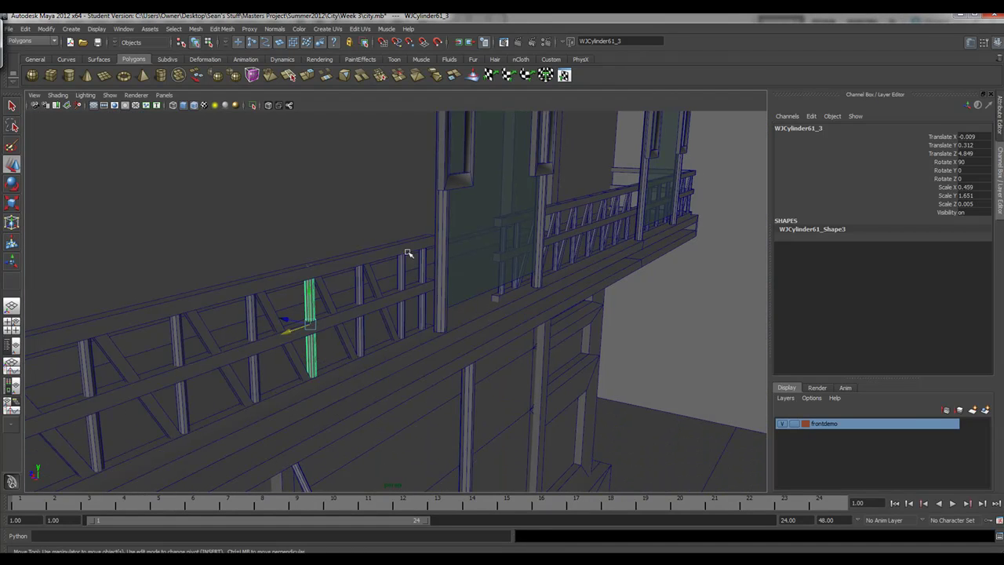
alt+drag(407, 253, 495, 348)
alt+middle_drag(495, 347, 429, 351)
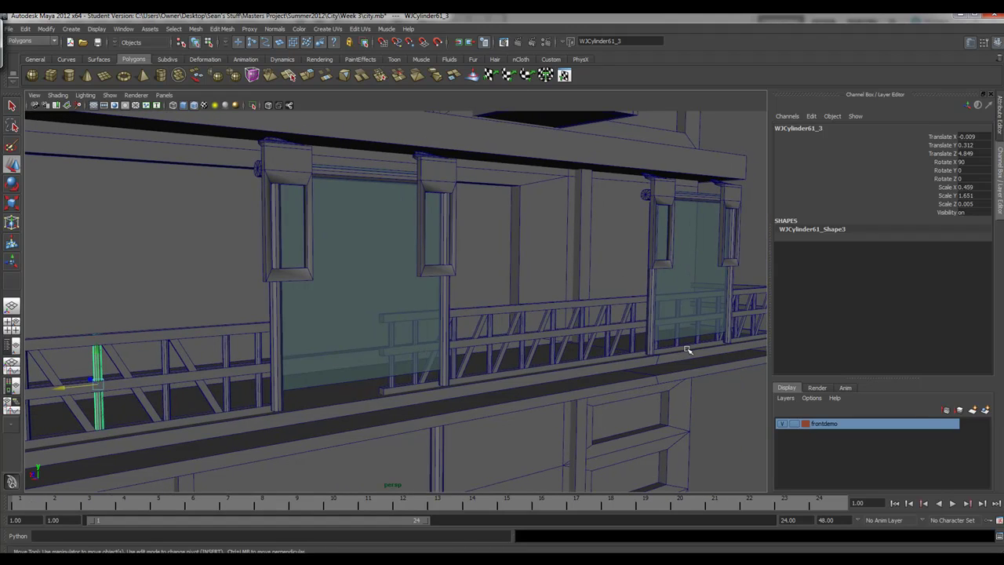
click(163, 358)
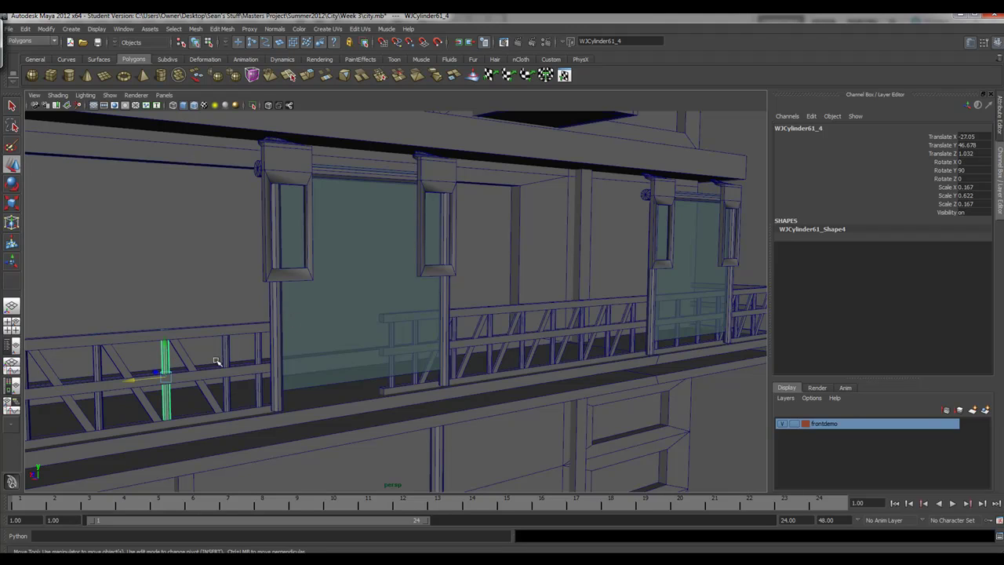
click(480, 328)
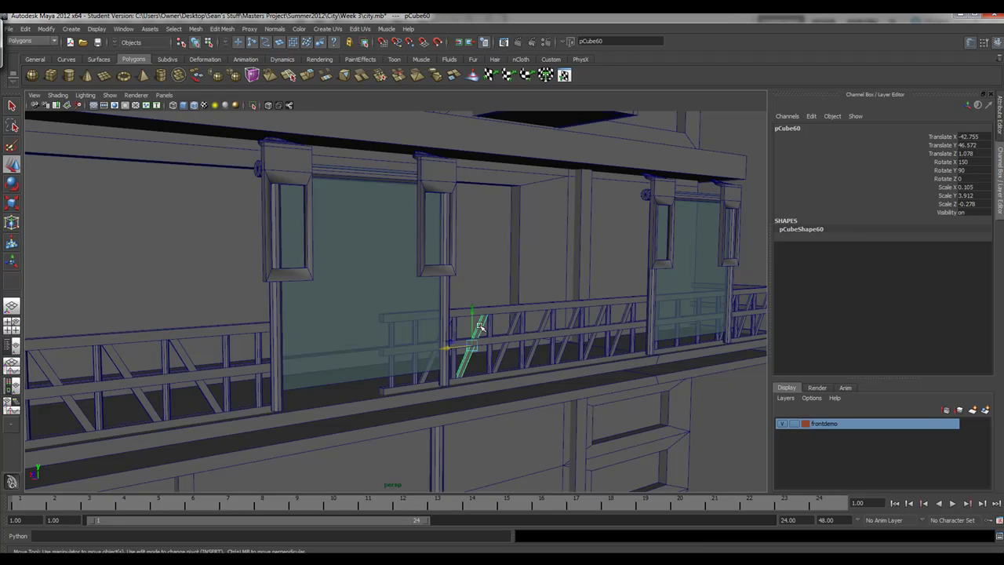
alt+middle_drag(477, 342, 298, 389)
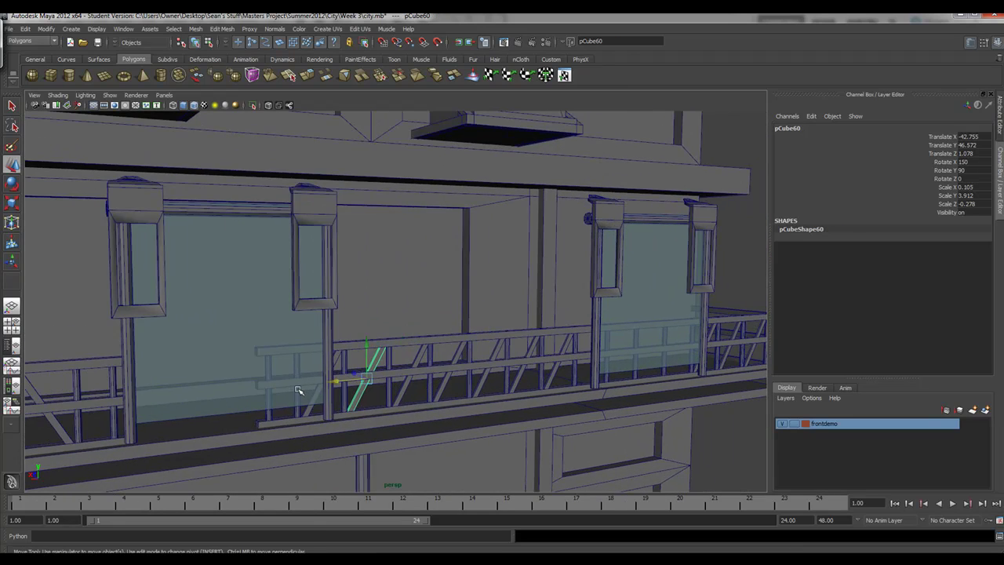
alt+right_drag(298, 390, 497, 471)
alt+middle_drag(498, 471, 290, 403)
- Select each diagonal brace along the far railing in turn to check names, up to pCube55
click(289, 408)
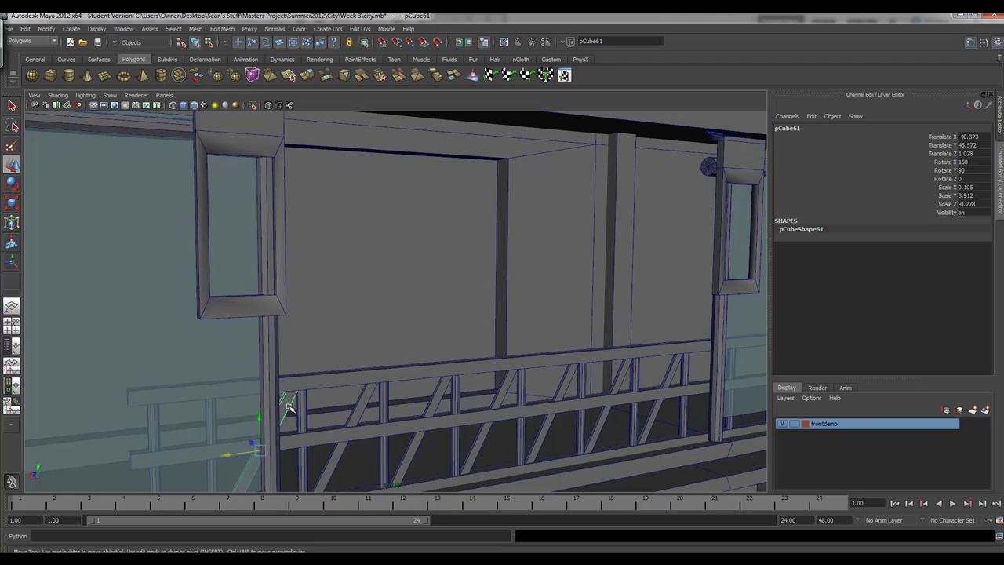
shift+click(361, 408)
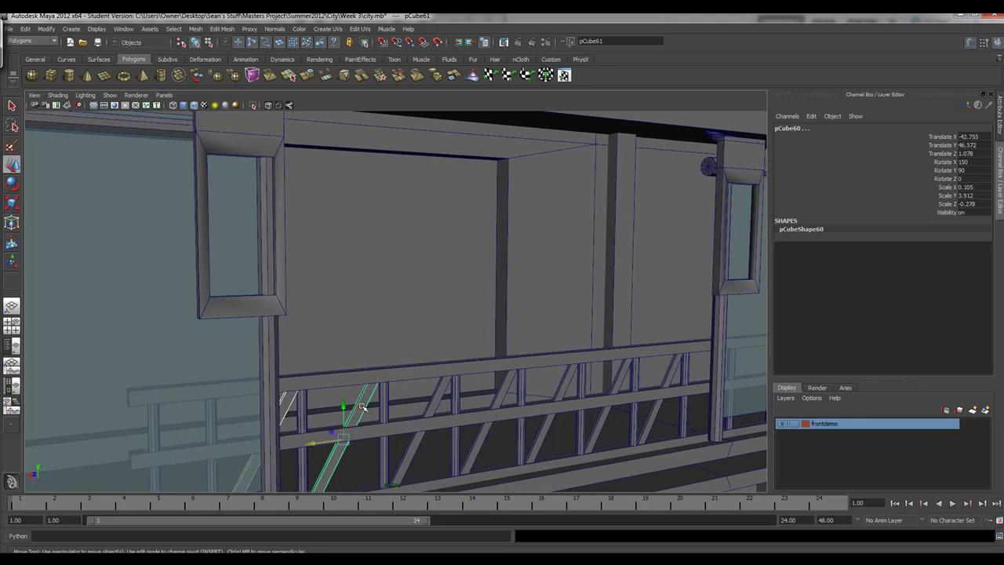
shift+click(439, 400)
click(502, 388)
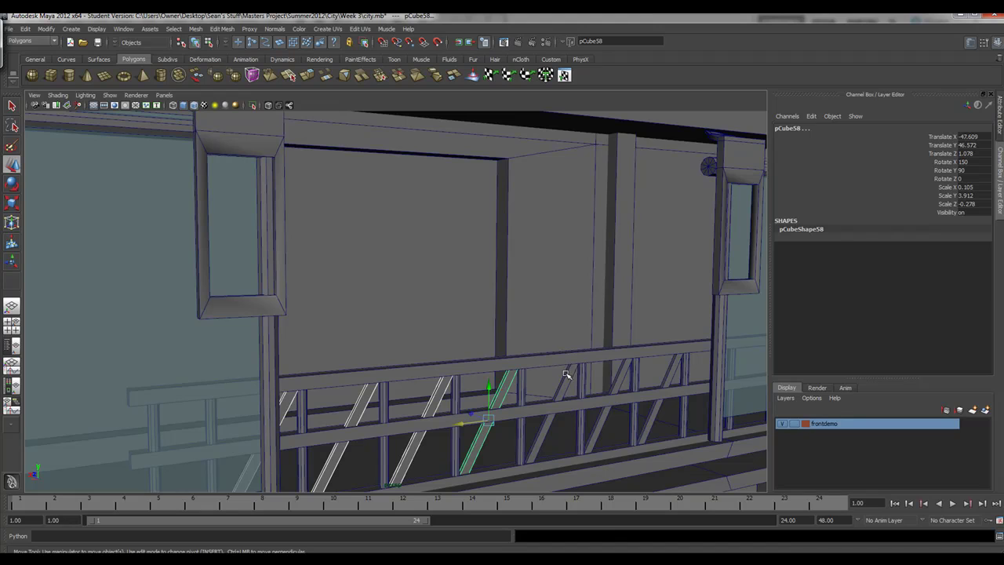
click(566, 372)
click(624, 376)
click(667, 370)
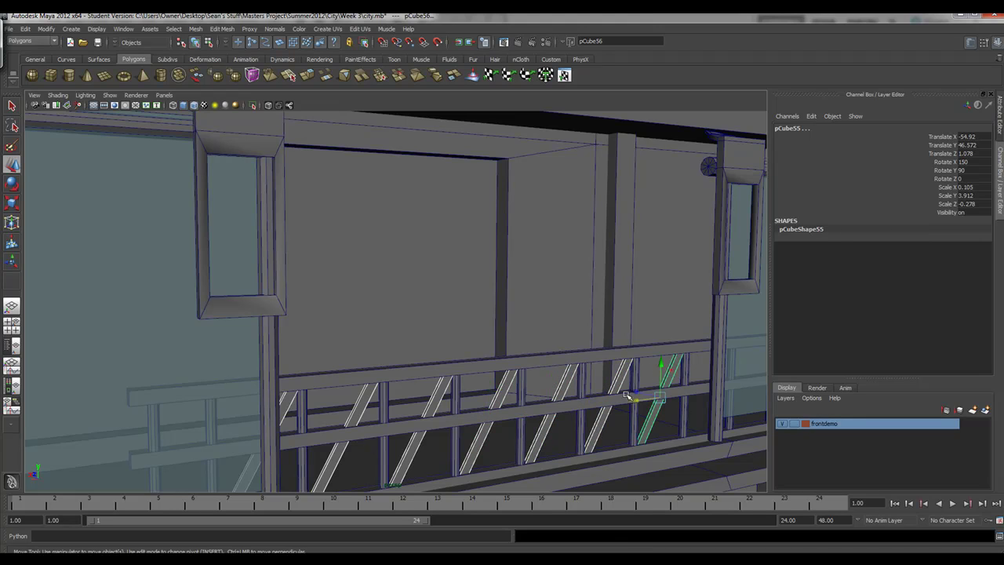
- Select side-railing brace pCube52 and open its name for editing in the status-line Rename field
alt+drag(628, 398, 606, 422)
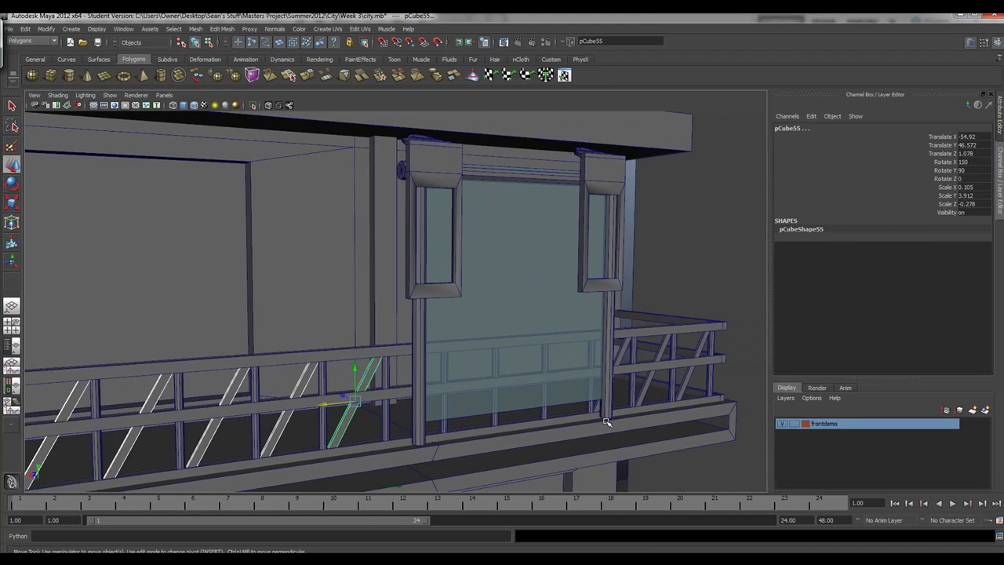
click(623, 351)
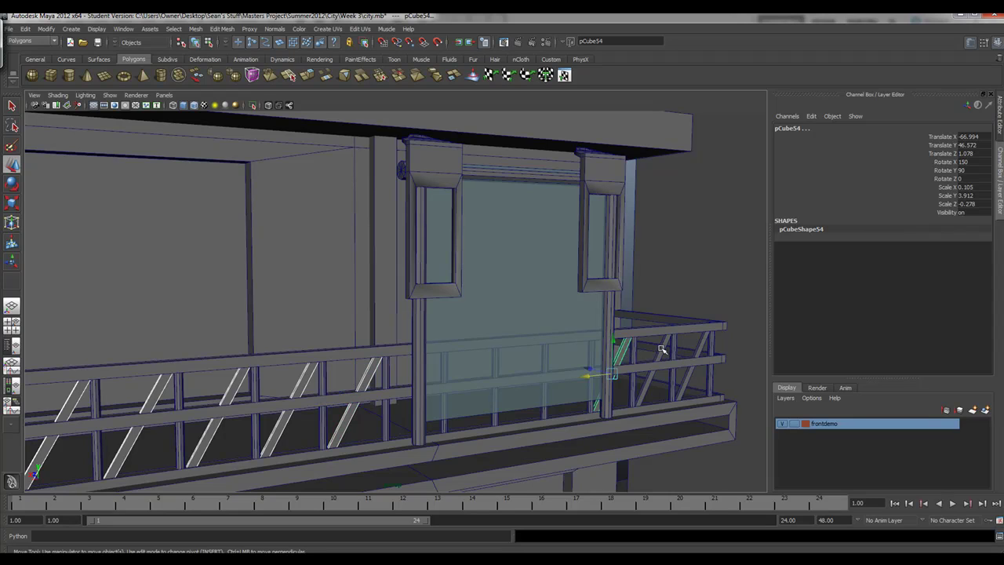
click(666, 348)
click(703, 346)
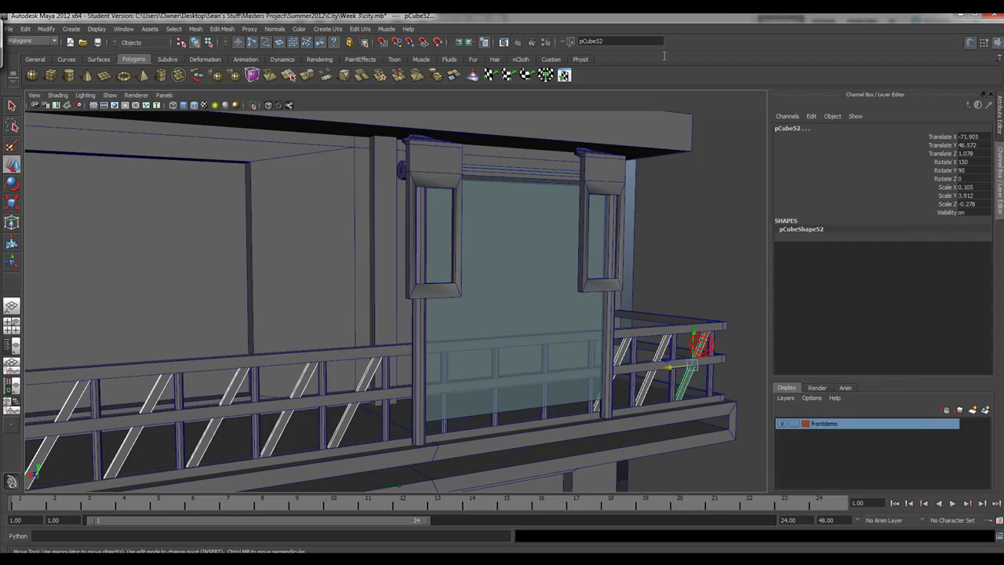
click(583, 40)
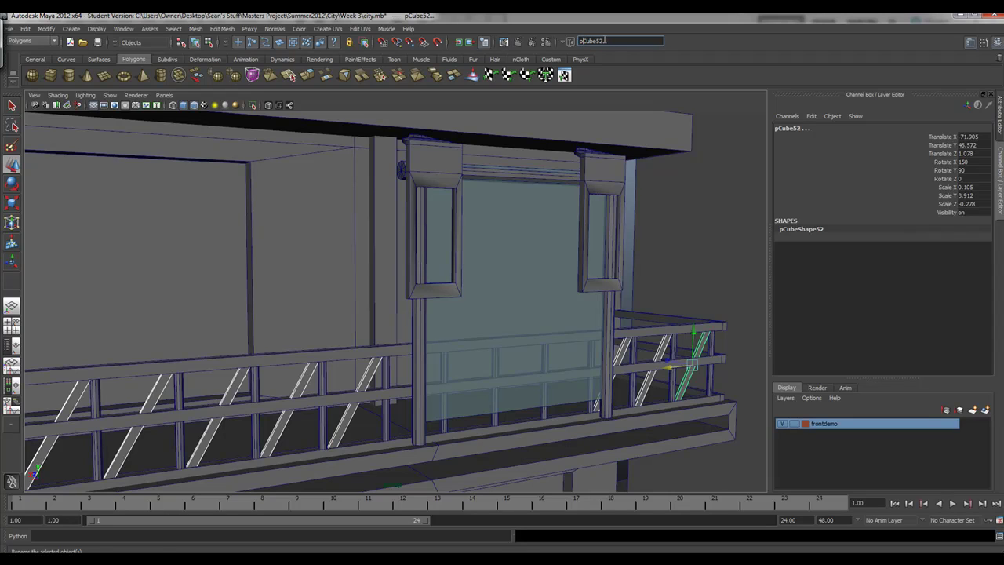
- Rename brace pCube52 to WJ_Support10
drag(605, 41, 579, 42)
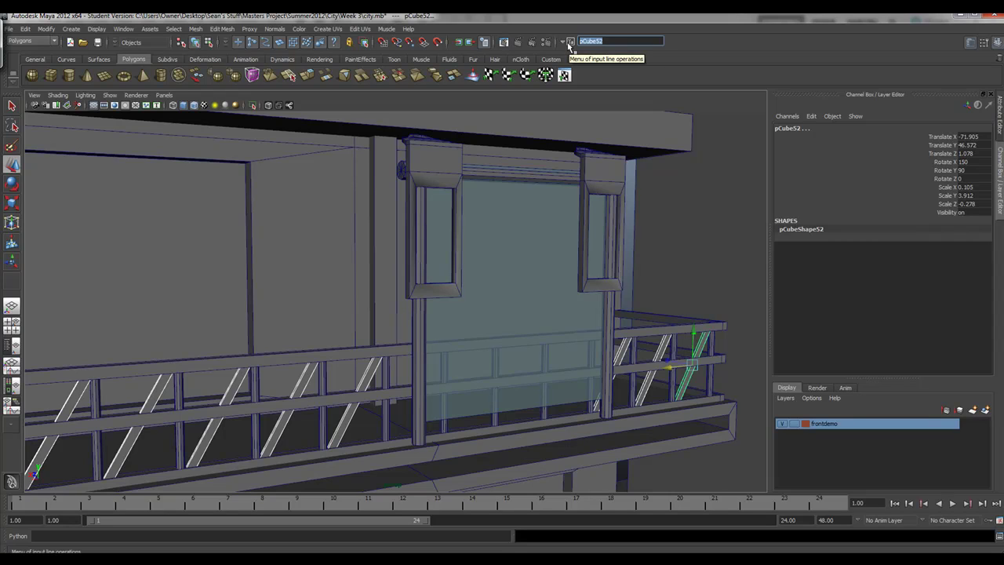
text(W2)
text(_Support10)
key(Return)
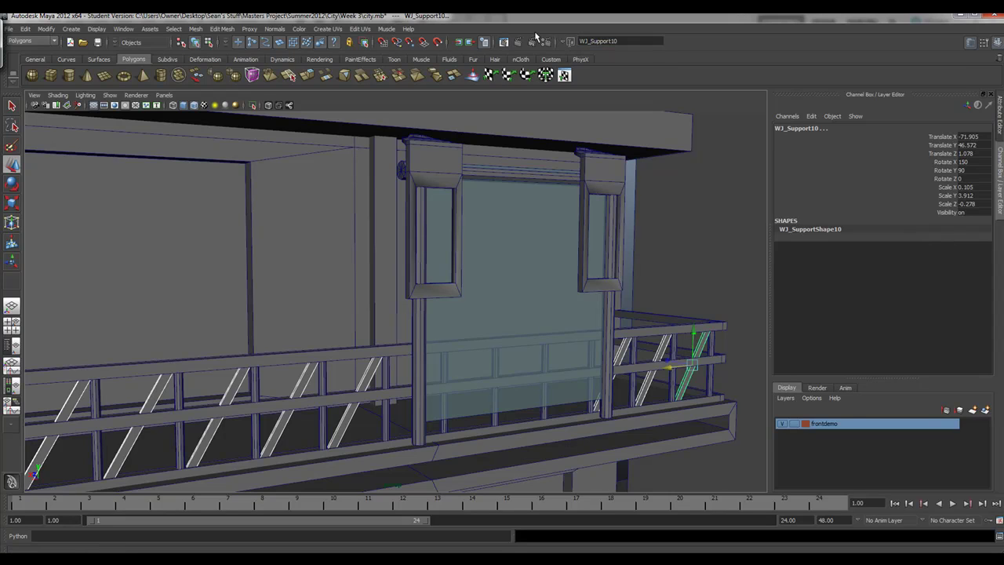
- Compare names across braces WJ_Support6, WJ_Support7, WJ_Support9 and the renamed WJ_Support10
click(290, 393)
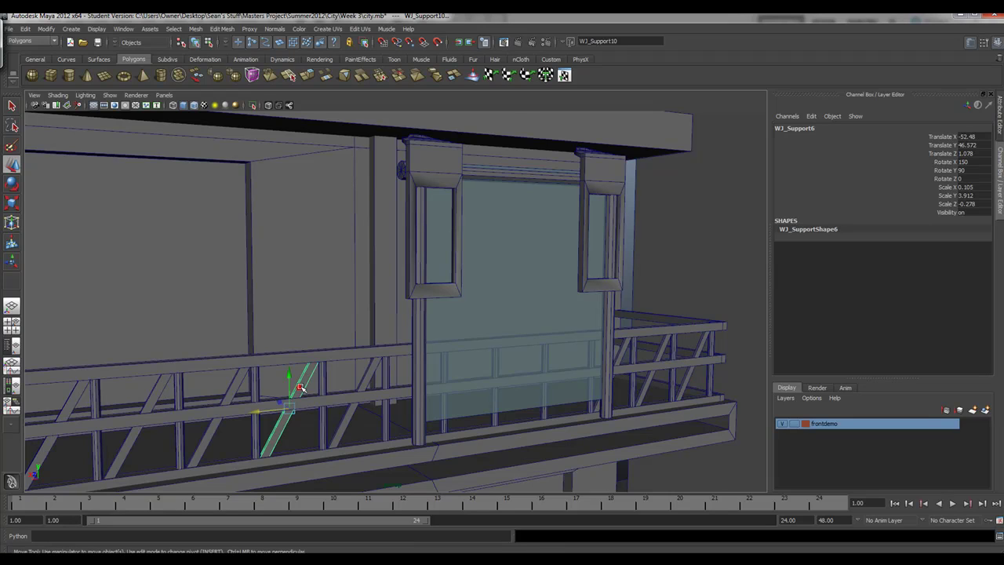
click(364, 384)
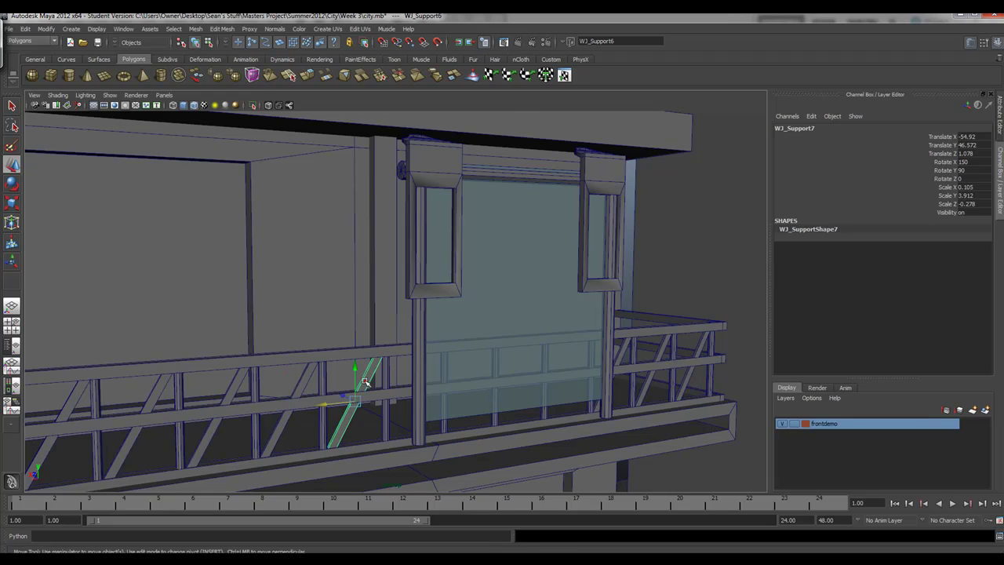
click(625, 354)
click(668, 350)
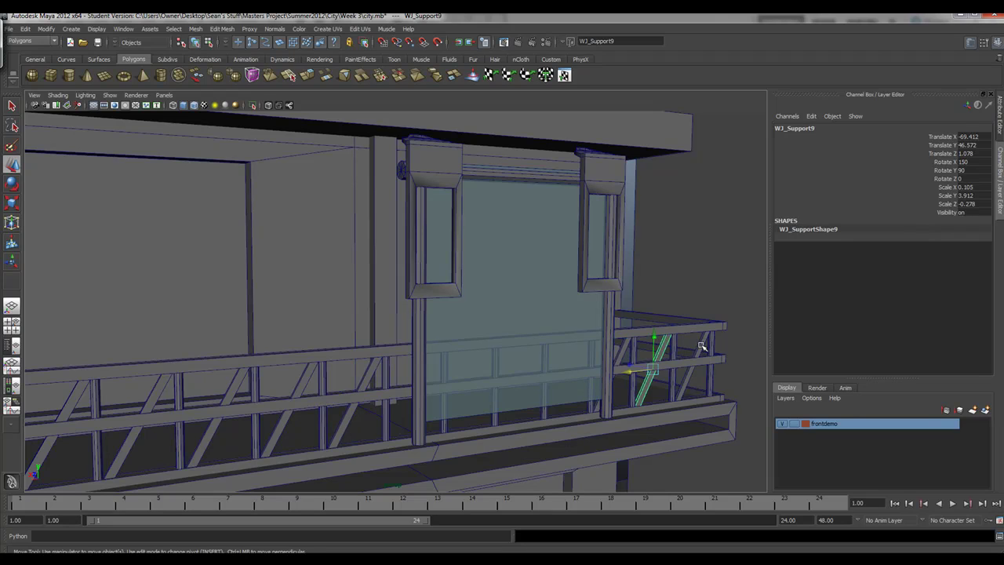
click(702, 346)
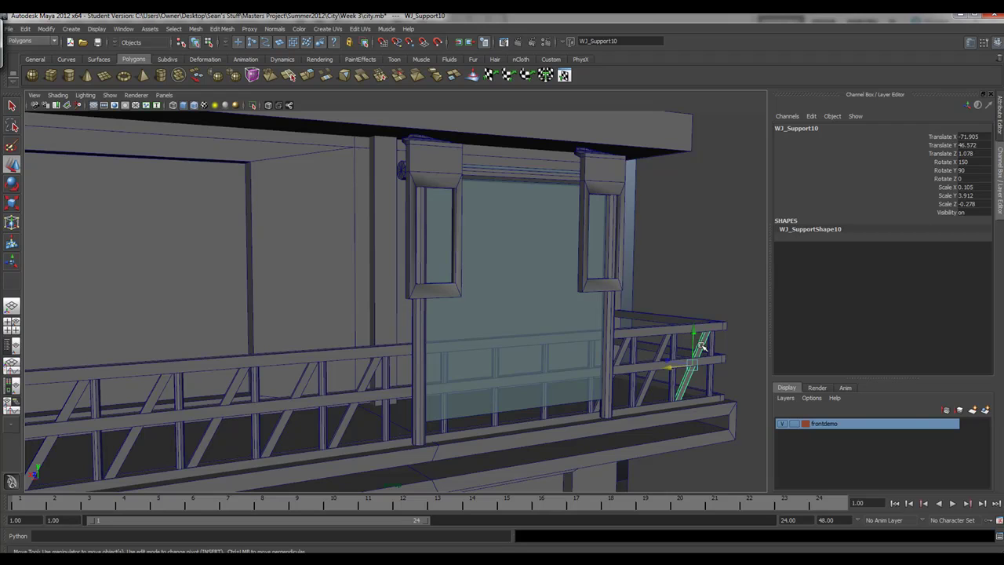
- Orbit to the balcony front and check the six window brackets, ending on far-right pCube71
alt+drag(552, 358, 513, 358)
alt+right_drag(513, 358, 299, 336)
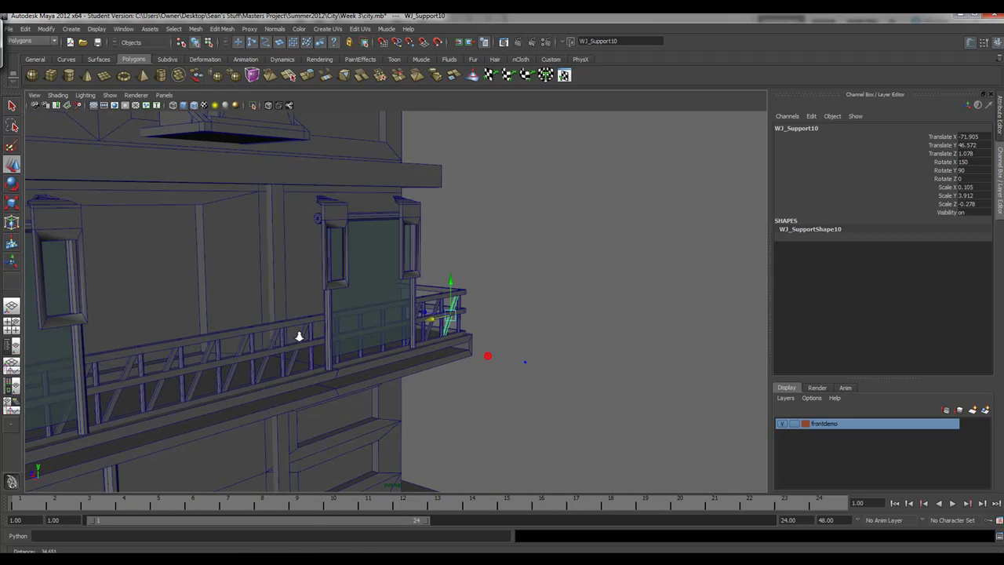
alt+drag(299, 336, 472, 342)
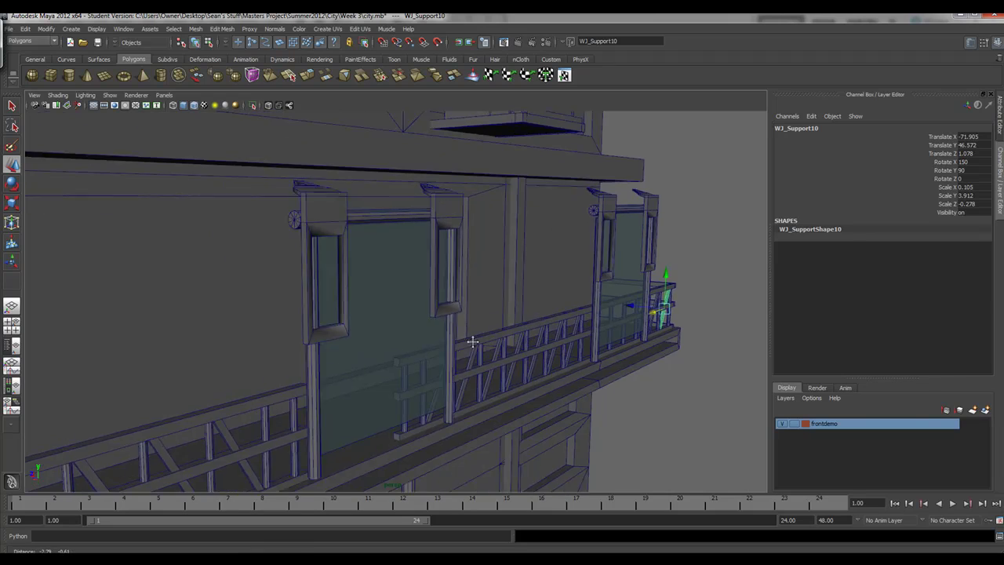
alt+right_drag(473, 341, 657, 316)
alt+right_drag(510, 332, 279, 307)
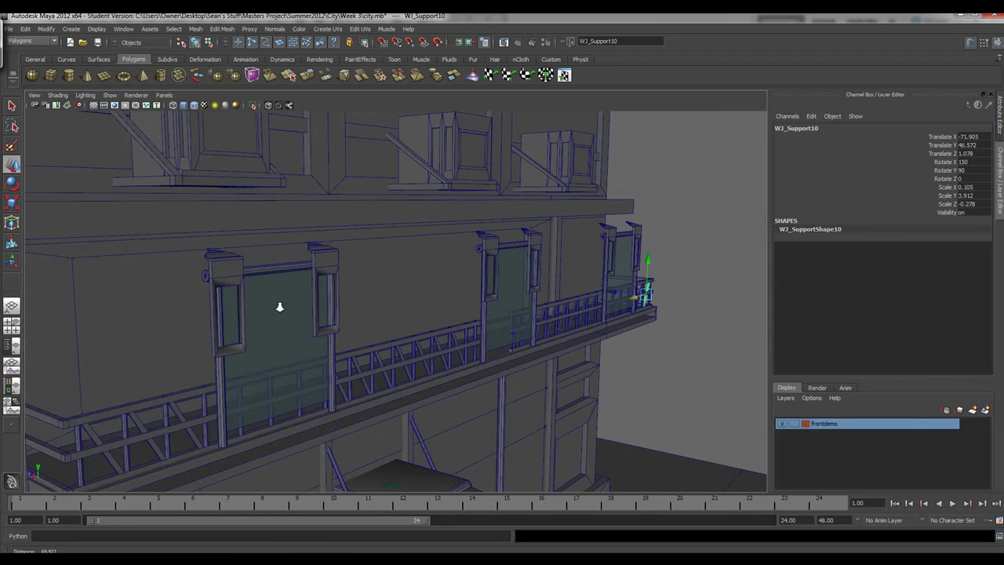
click(230, 267)
shift+click(334, 260)
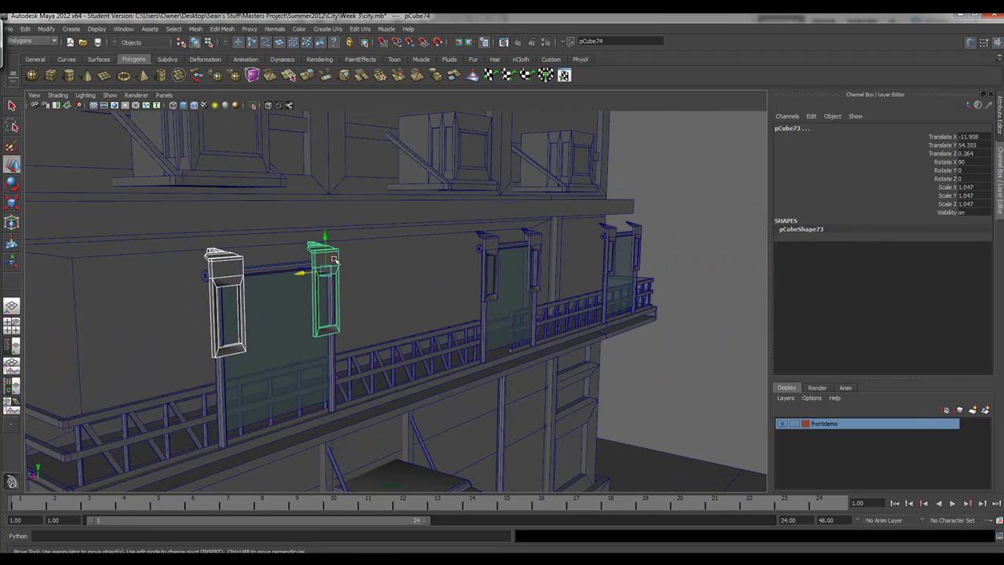
click(484, 239)
click(537, 237)
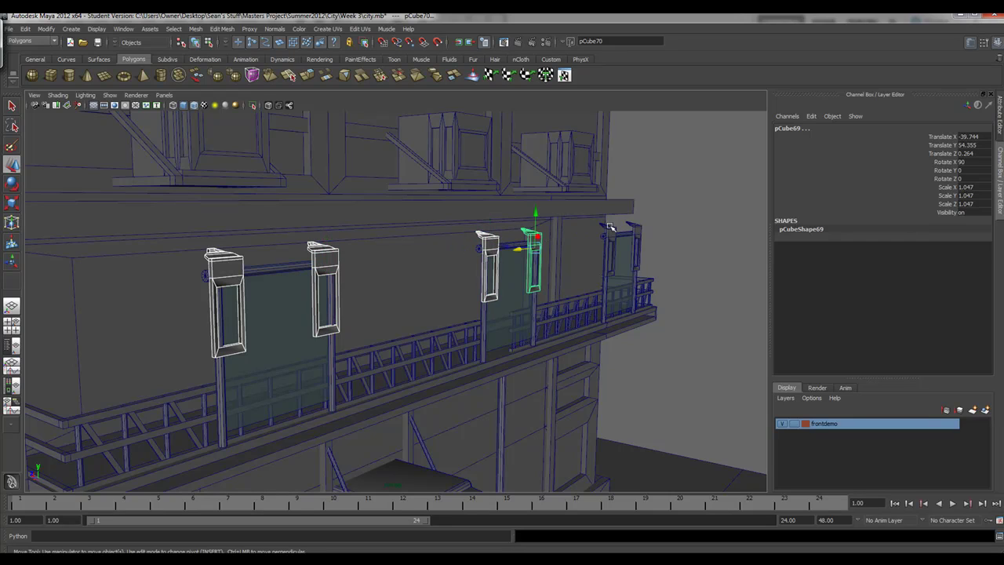
click(611, 235)
click(636, 240)
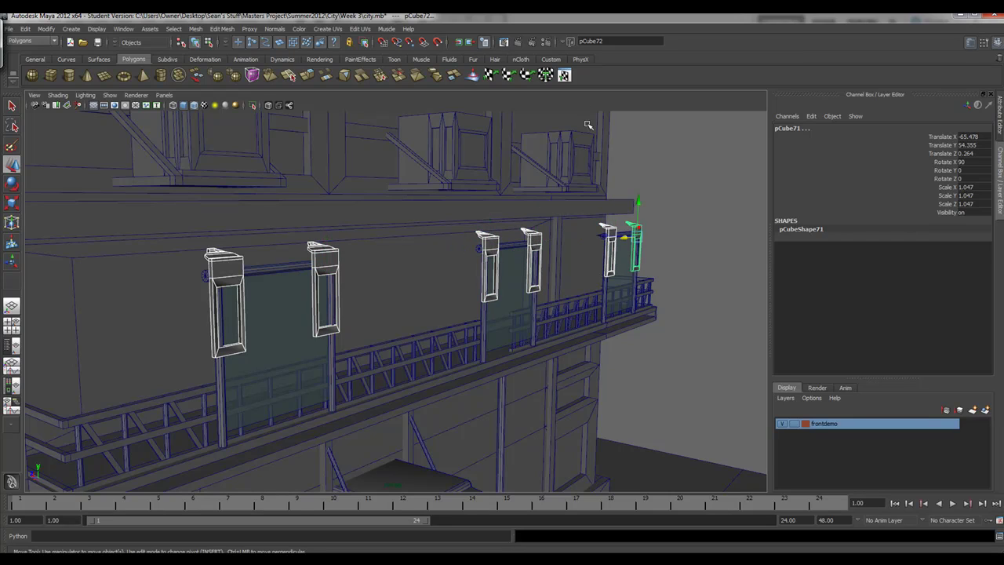
- Replace the name pCube71 in the Rename field, starting to type WJ_FESCP
click(589, 41)
drag(580, 46, 555, 50)
text(WJ_FESCP)
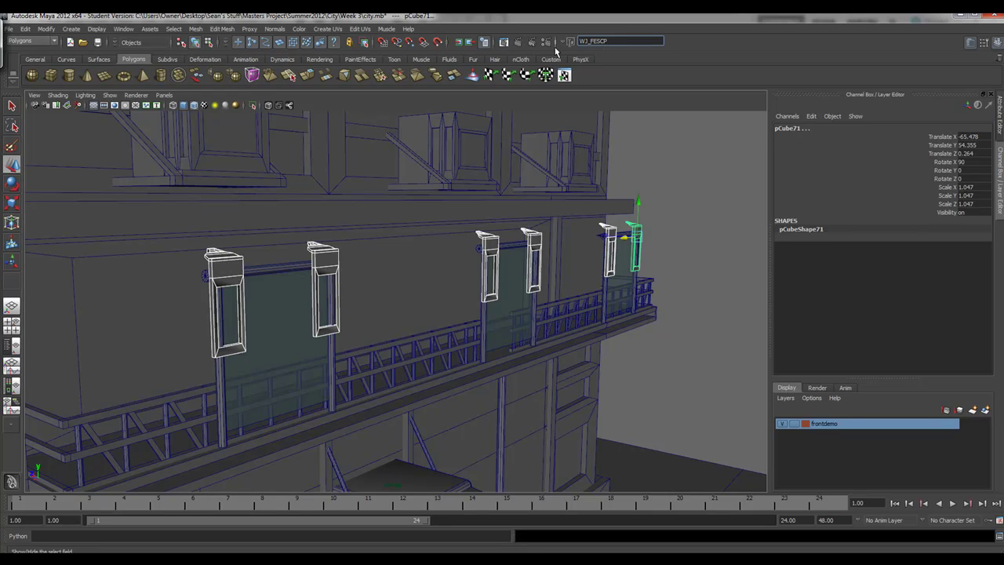
- Finish naming the bracket WJ_FESCP6, then orbit the view past the crates toward the ladder
text(6)
key(Return)
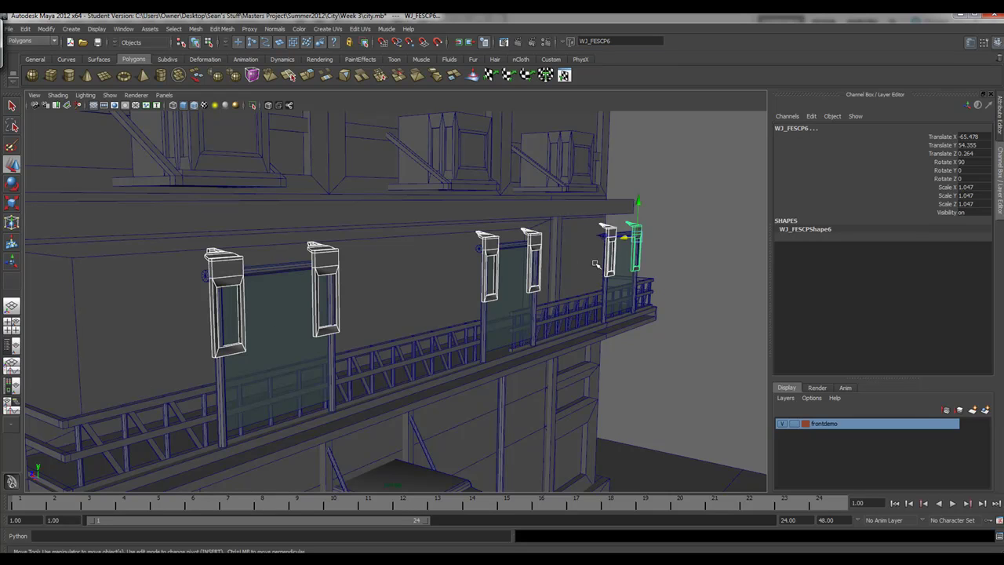
scroll(541, 312, down, 3)
scroll(437, 365, up, 4)
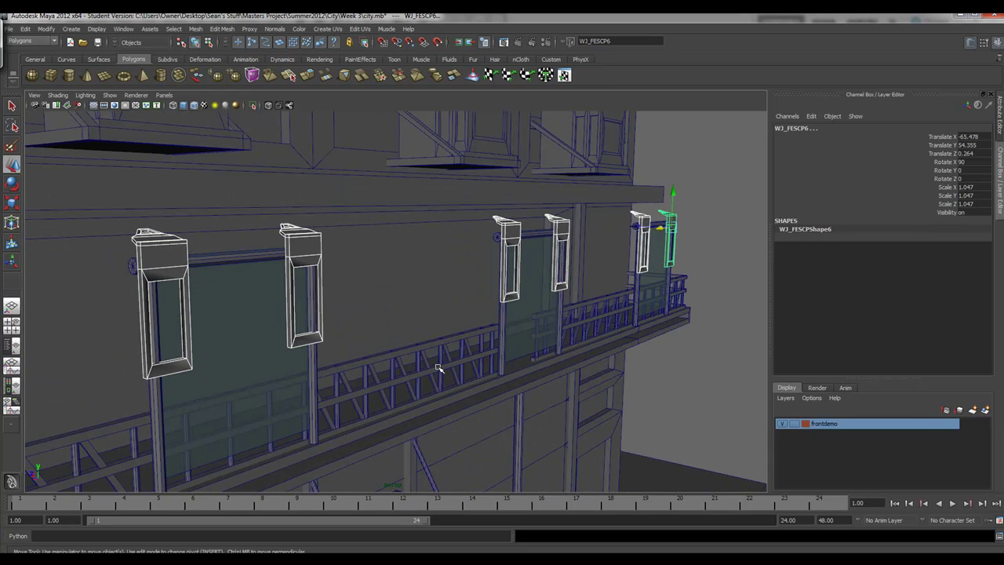
alt+drag(432, 374, 531, 382)
alt+right_drag(531, 382, 487, 378)
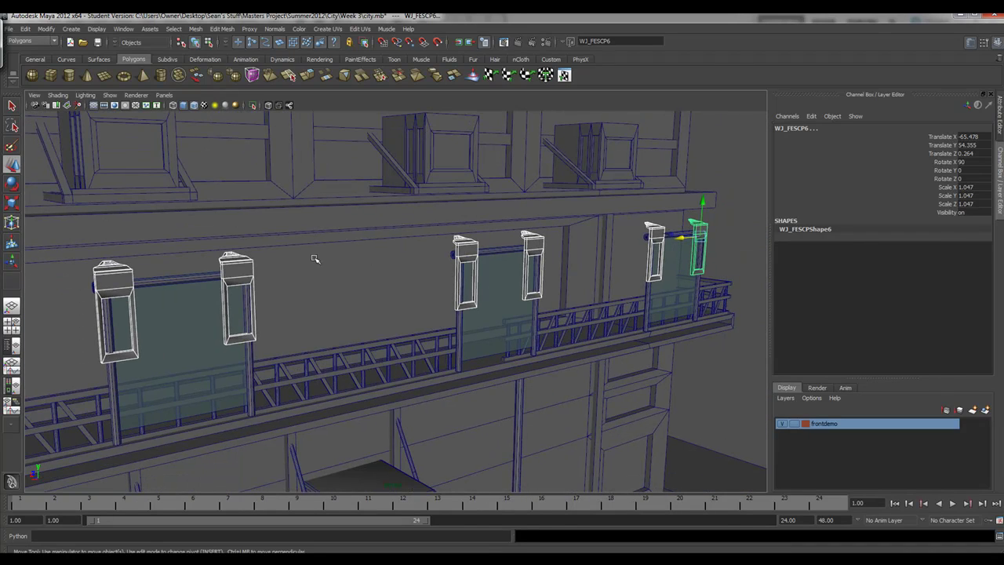
alt+middle_drag(383, 411, 459, 226)
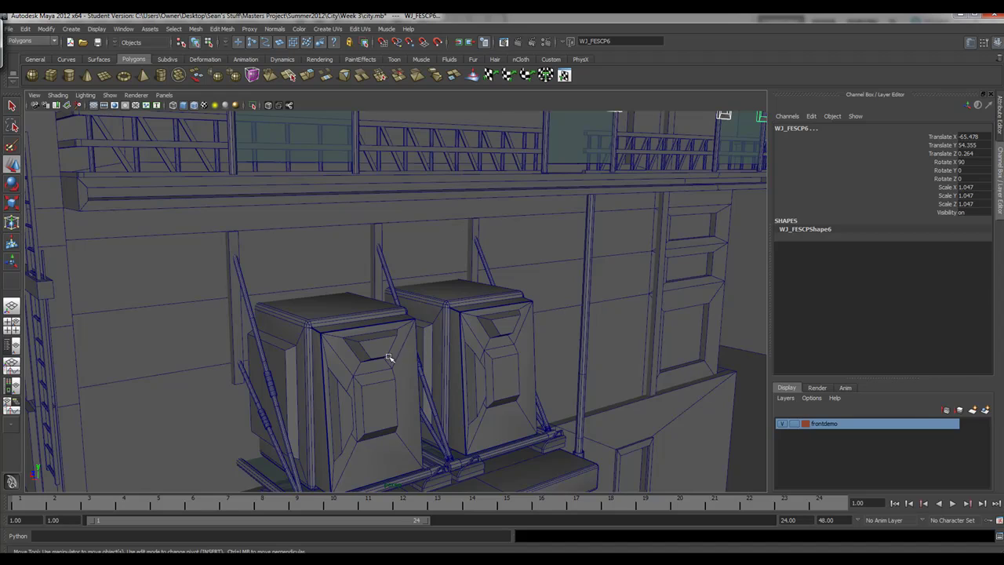
alt+right_drag(609, 315, 525, 303)
alt+drag(525, 303, 481, 314)
alt+drag(208, 146, 232, 225)
- Select both ladder side rails and rename them WJLadder, giving WJLadder1 and WJLadder2
click(278, 185)
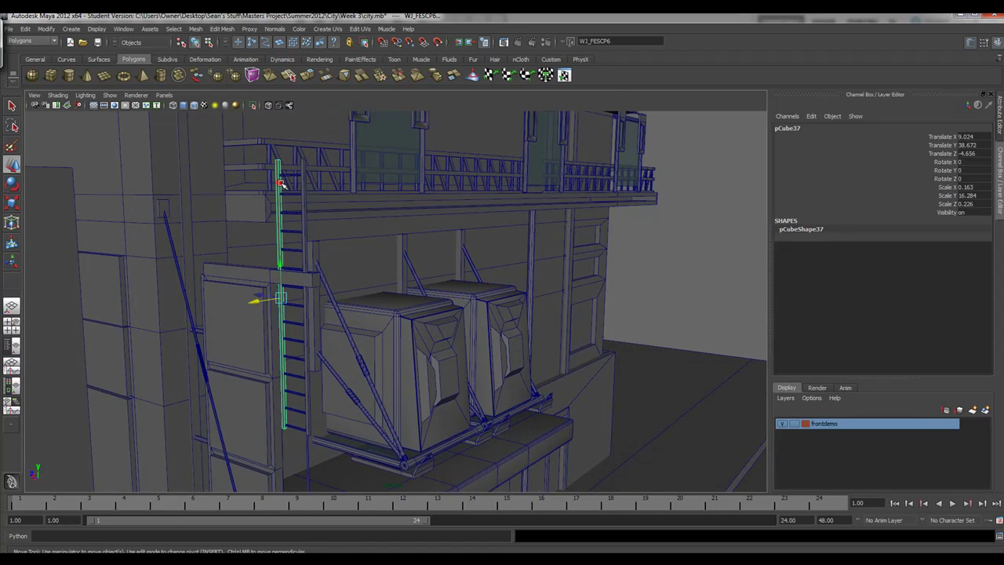
shift+click(302, 186)
click(608, 40)
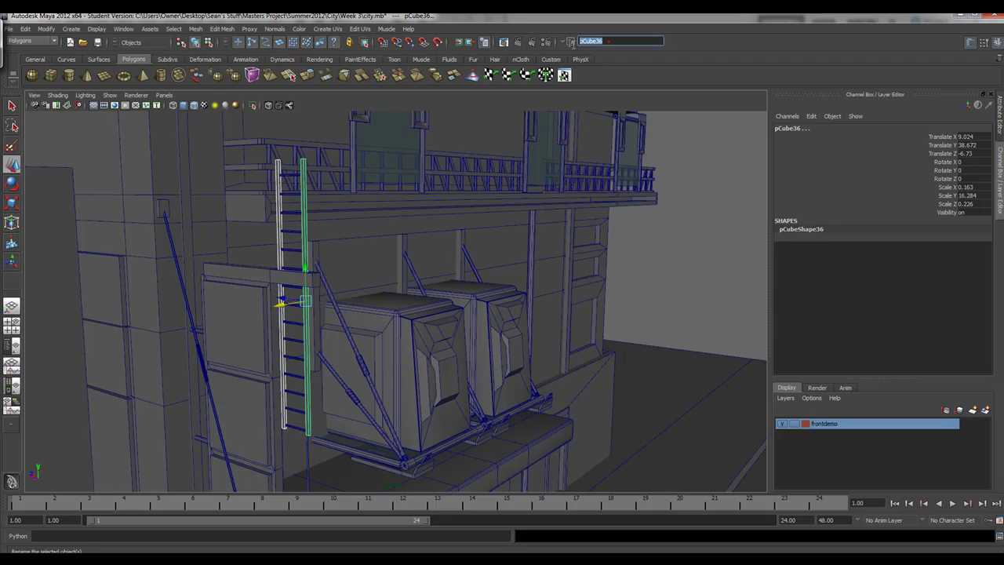
text(W3Ladder)
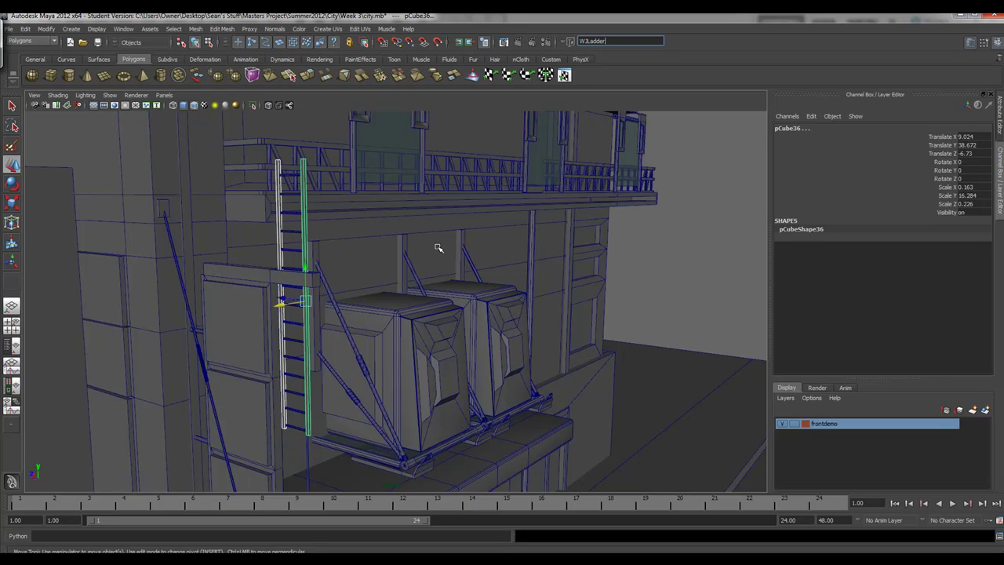
key(Return)
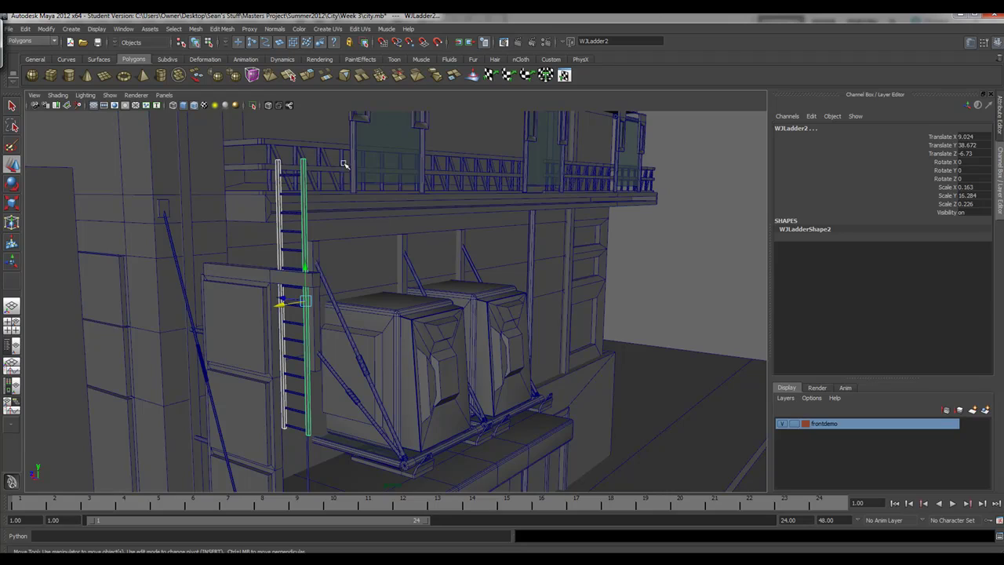
- Select the ladder's top rung and check the rename options without changing mode
click(279, 175)
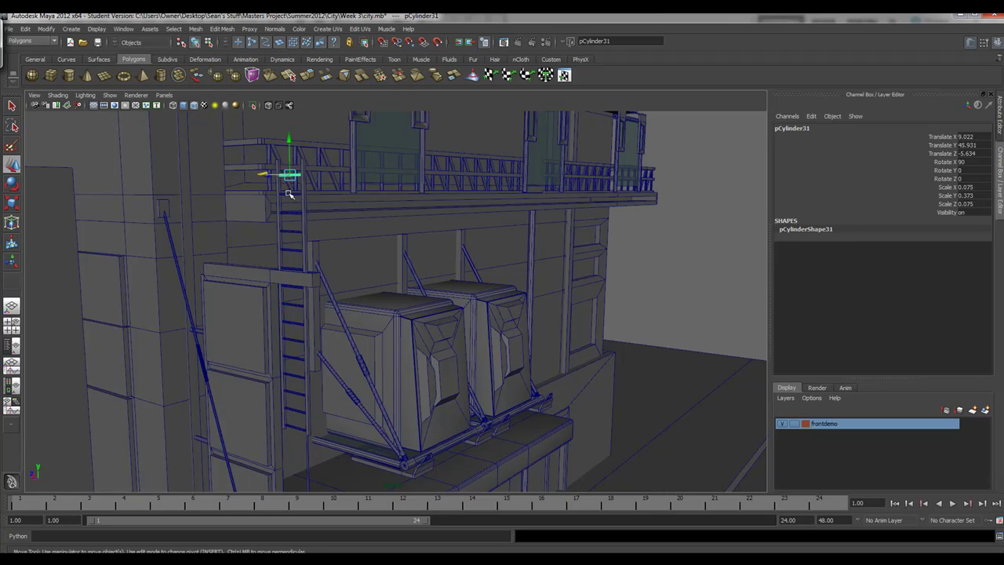
click(562, 44)
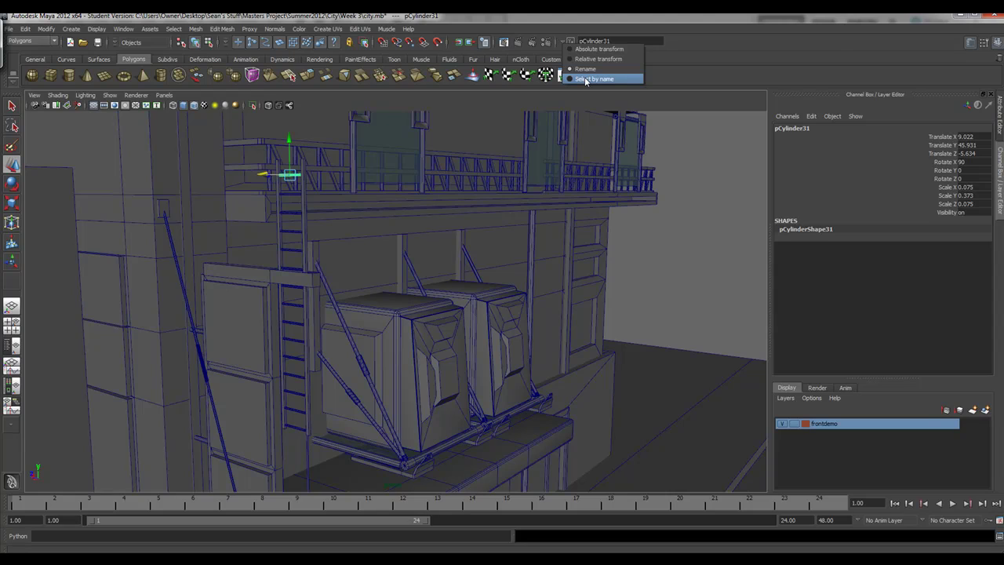
click(565, 65)
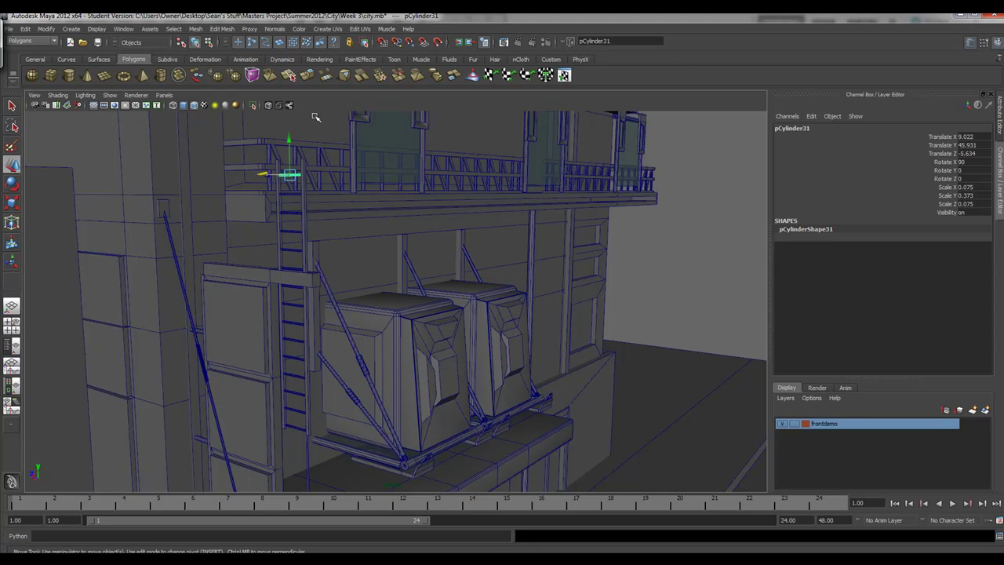
- Add every remaining rung down to the bottom to the selection, dropping a stray wall panel
shift+click(290, 193)
shift+click(290, 214)
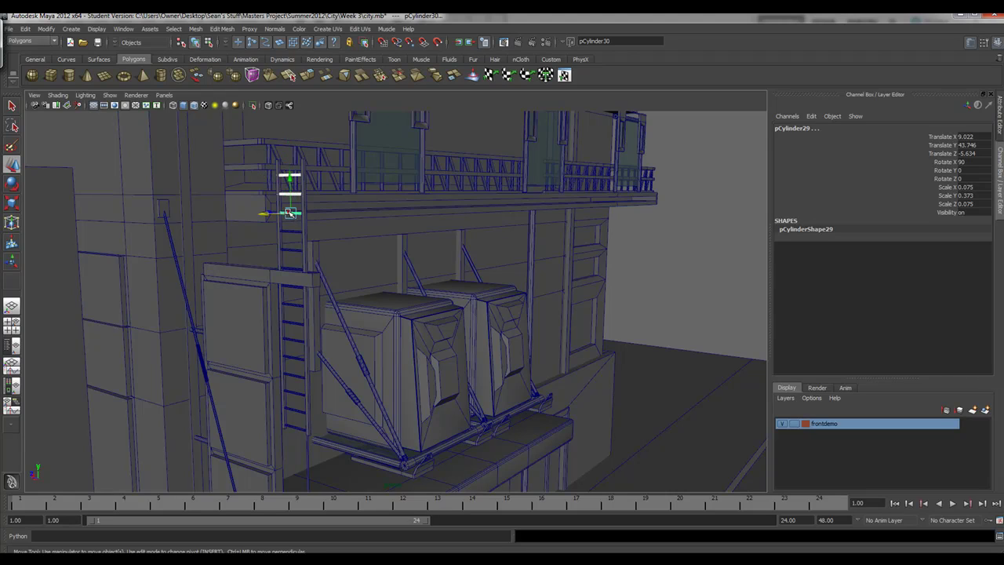
shift+click(291, 232)
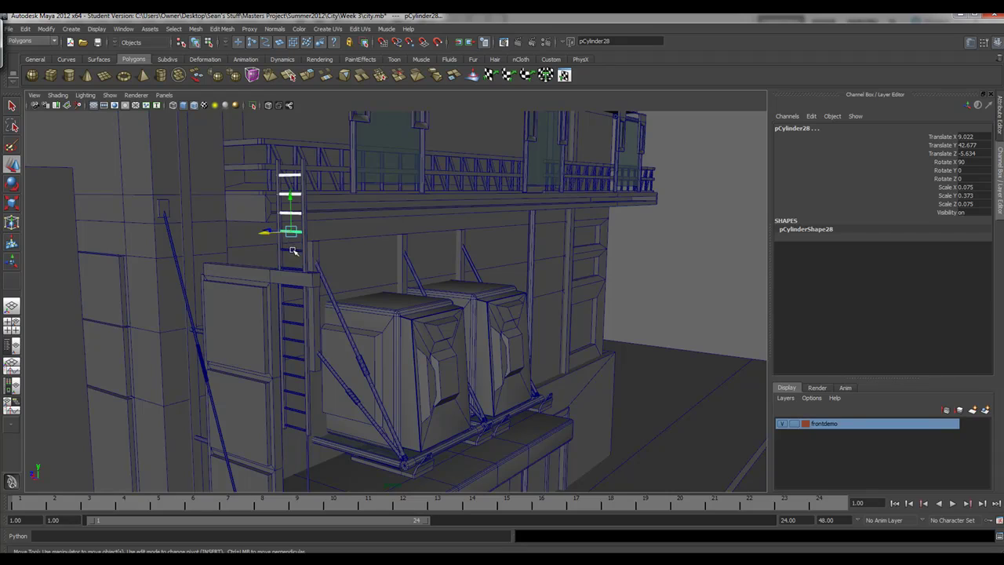
shift+click(293, 251)
shift+click(293, 269)
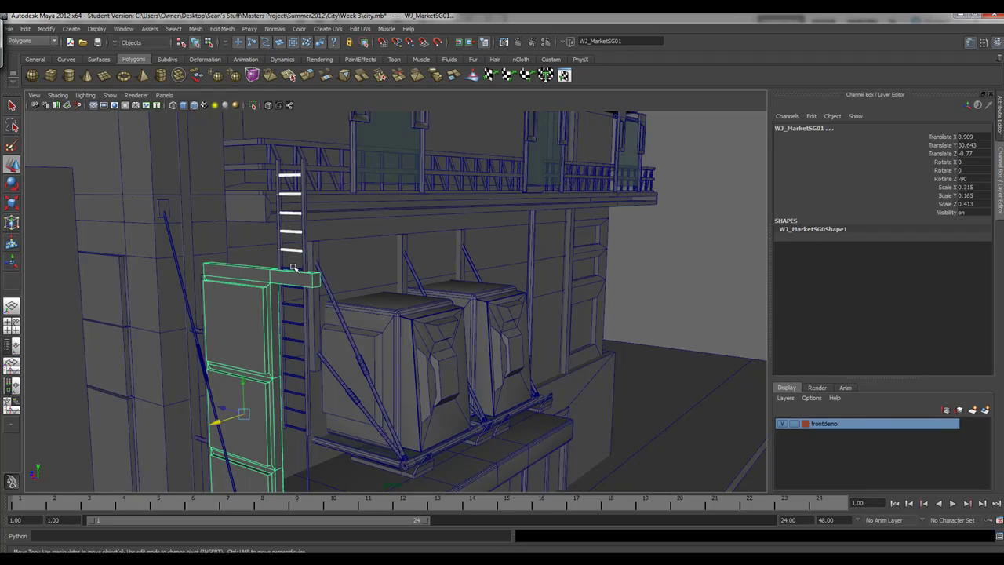
shift+click(294, 269)
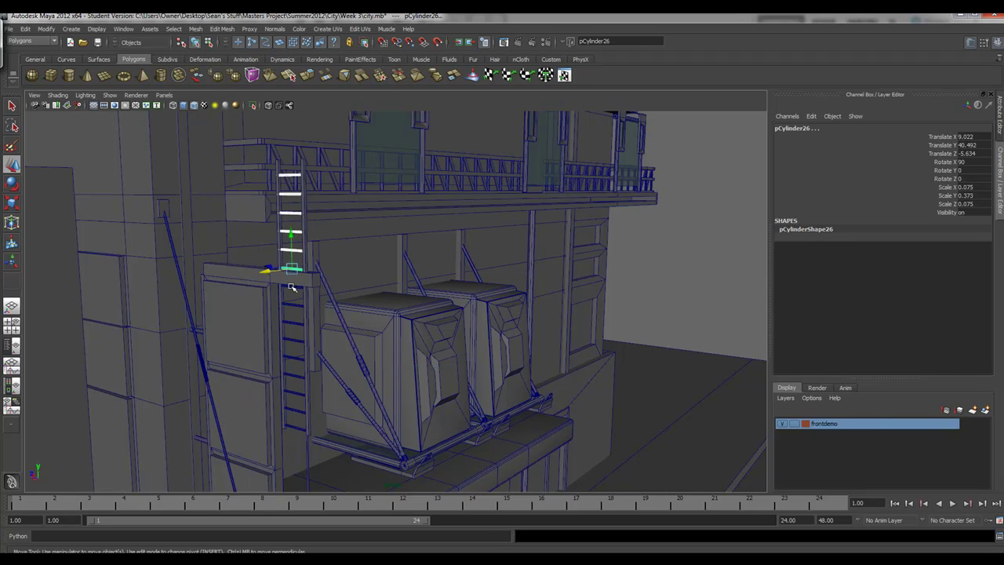
shift+click(292, 288)
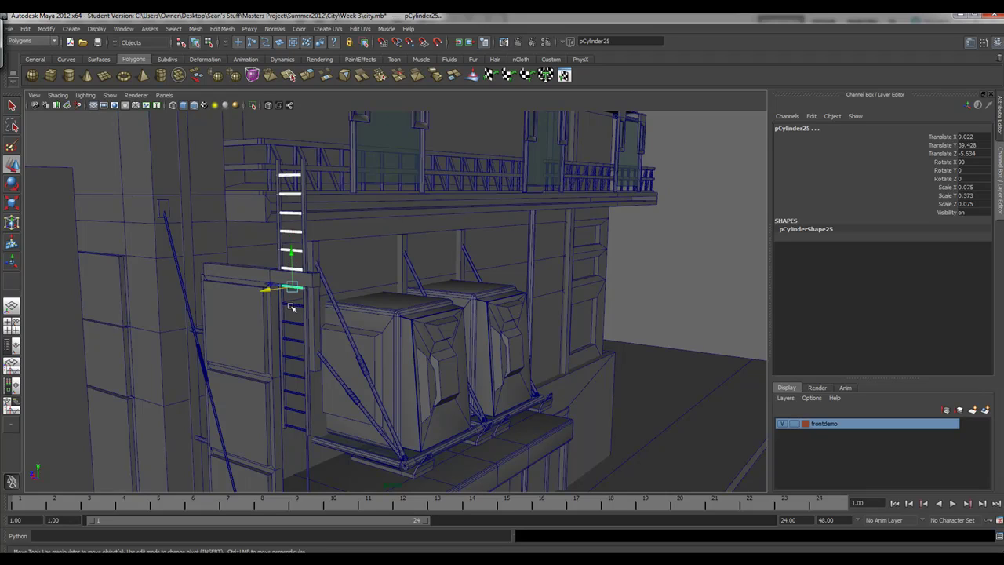
shift+click(294, 306)
shift+click(292, 323)
shift+click(292, 340)
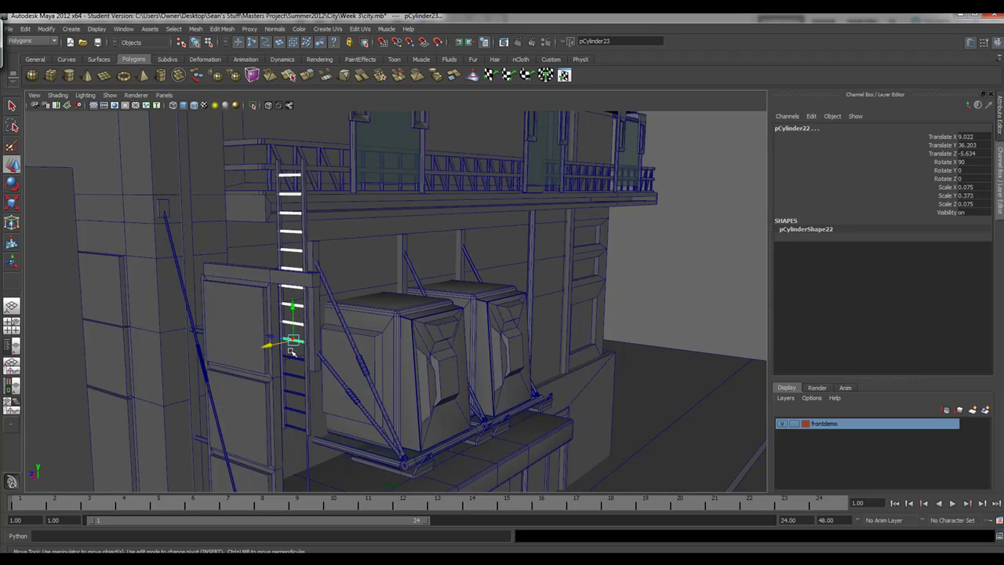
shift+click(292, 359)
shift+click(292, 376)
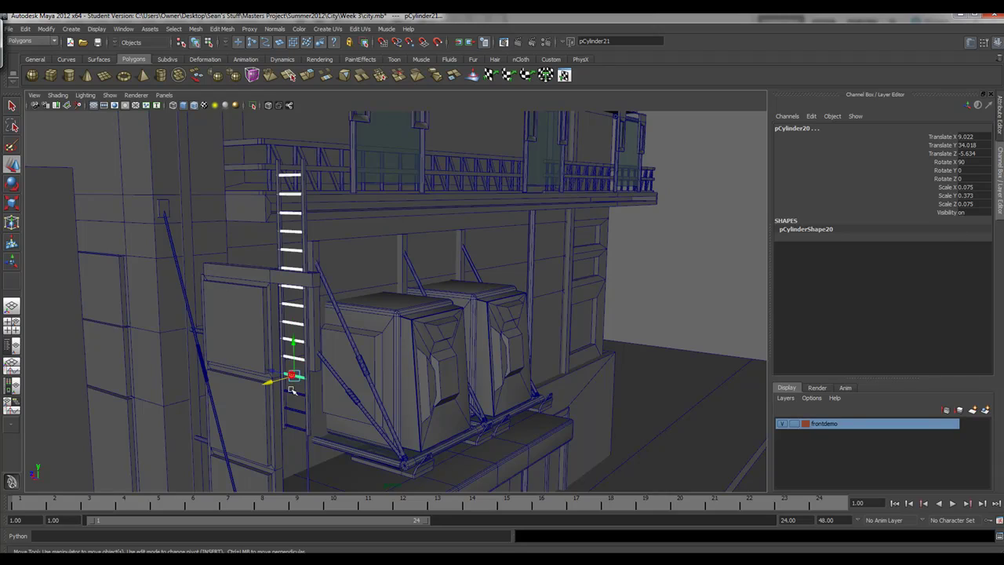
shift+click(292, 393)
shift+click(294, 410)
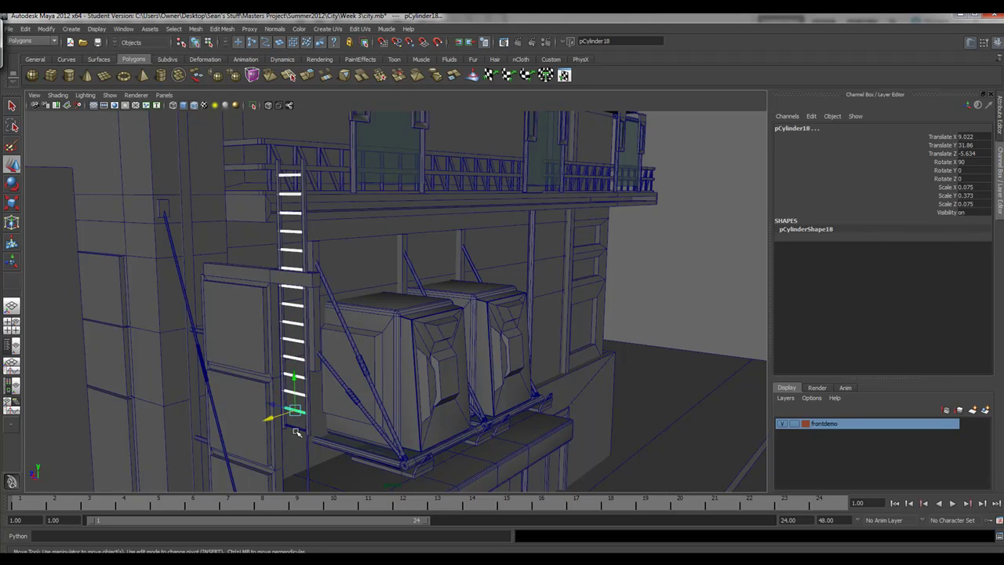
shift+click(295, 428)
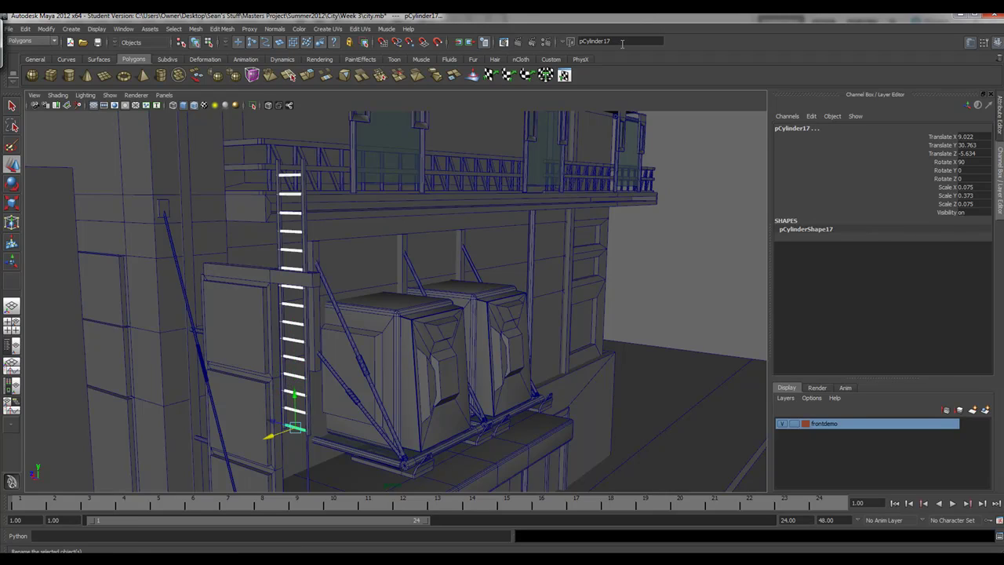
- Rename the fifteen selected rungs WJladder_steps, numbered up to WJladder_steps15
click(622, 41)
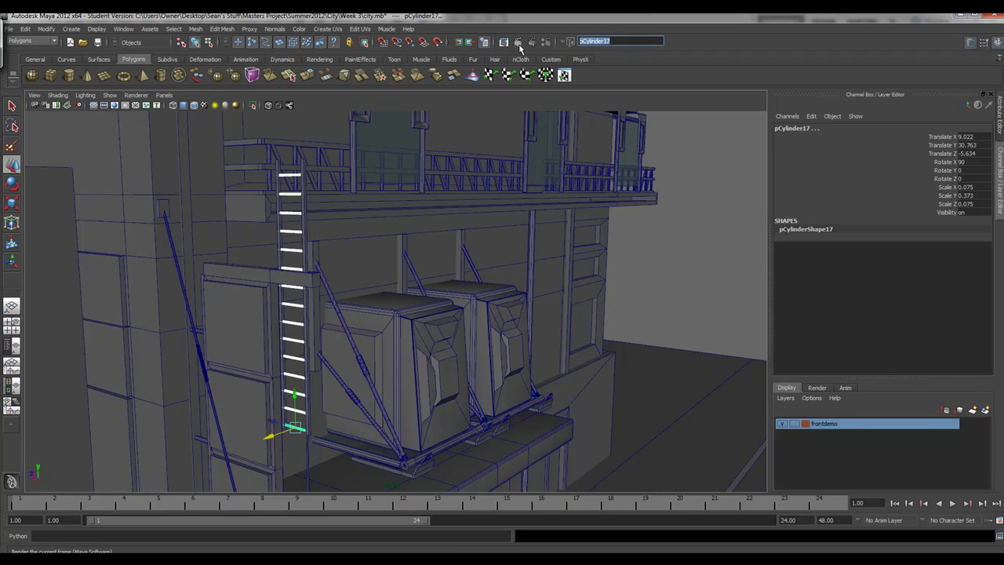
text(W3ladder_steps)
key(Return)
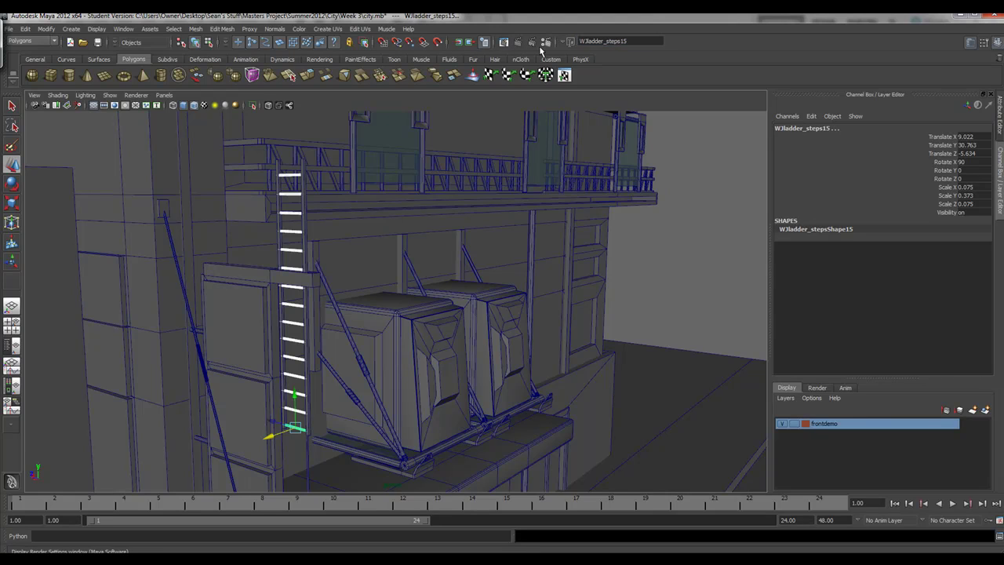
- Pick between the two ladder rails, undoing an accidental change and ending on the left rail
click(304, 164)
click(277, 165)
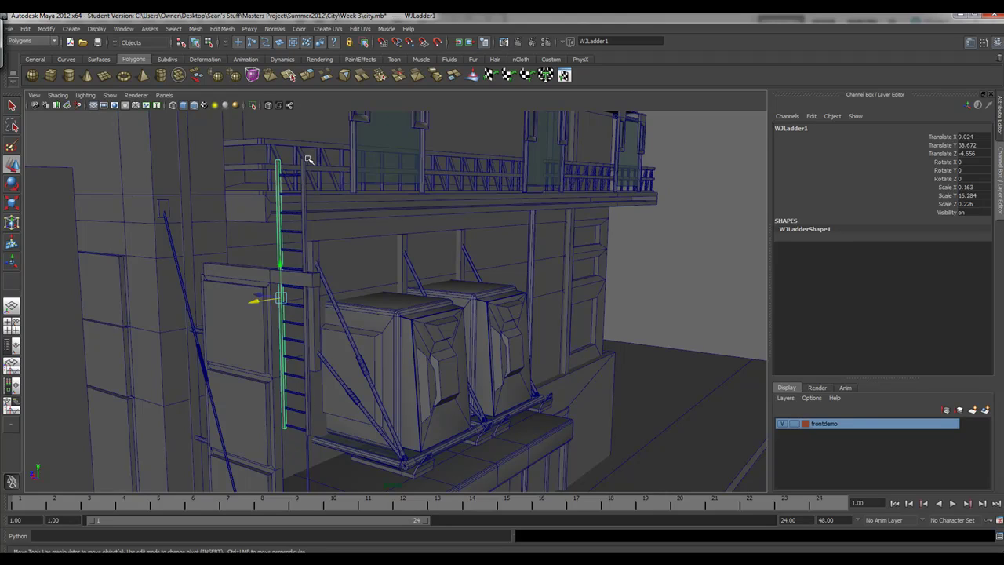
key(shift+d)
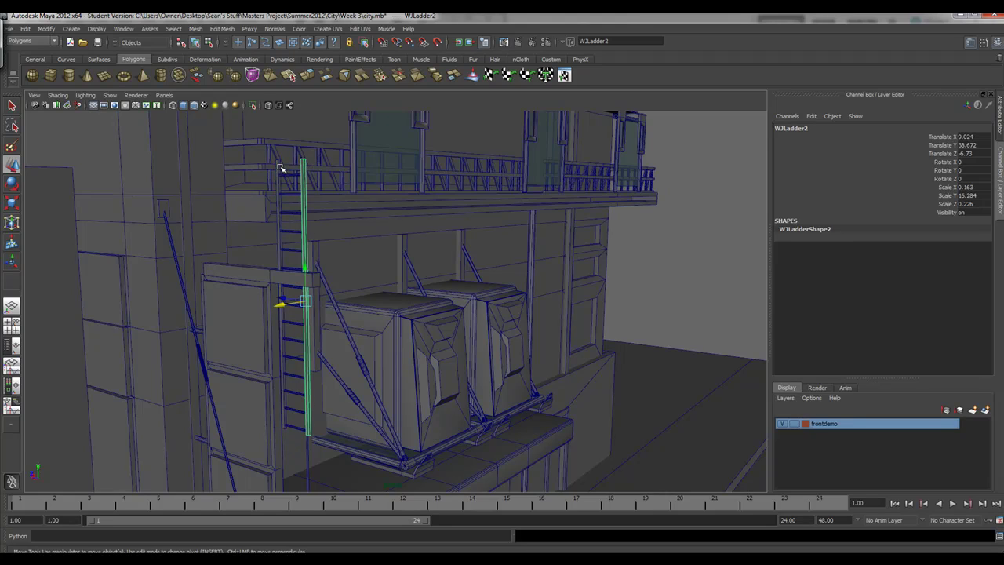
key(ctrl+z)
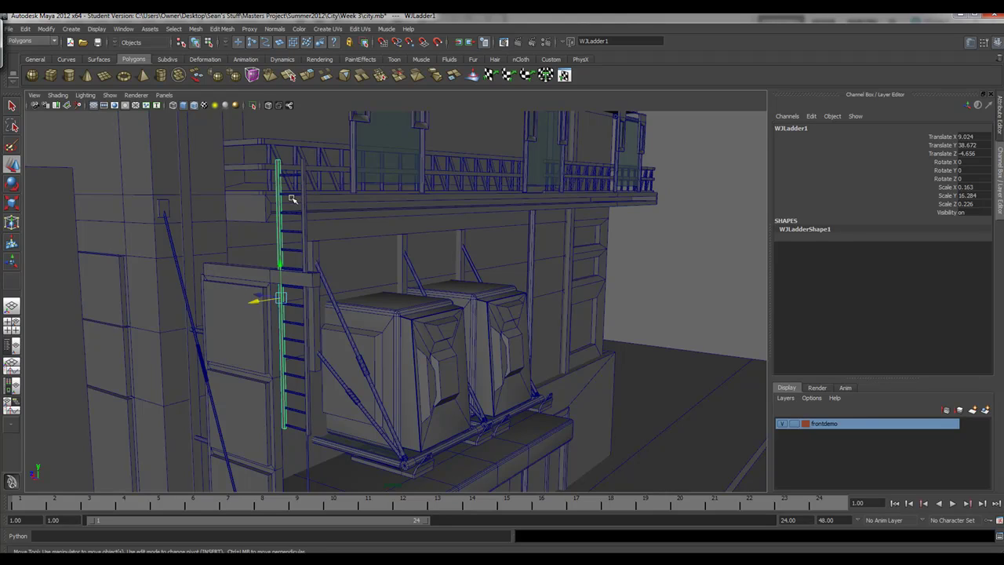
- Select rungs WJladder_steps1 through WJladder_steps15, add WJLadder2 last, and parent them with P
click(290, 190)
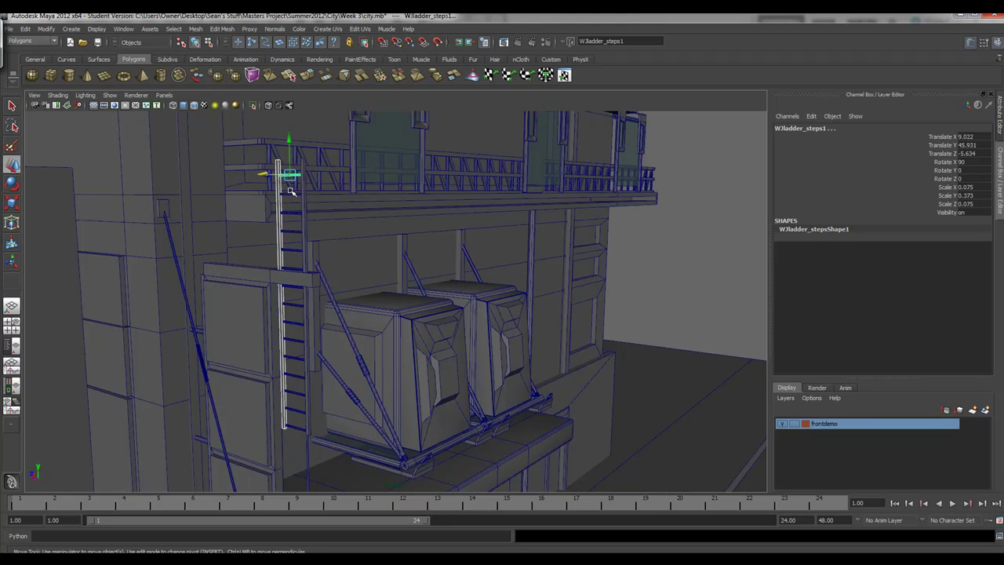
key(ctrl+d)
middle_drag(290, 192, 299, 428)
key(ctrl+d)
key(ctrl+d)
key(ctrl+d)
key(ctrl+d)
key(ctrl+d)
key(ctrl+d)
key(ctrl+d)
key(ctrl+d)
key(ctrl+d)
key(ctrl+d)
key(ctrl+d)
key(ctrl+d)
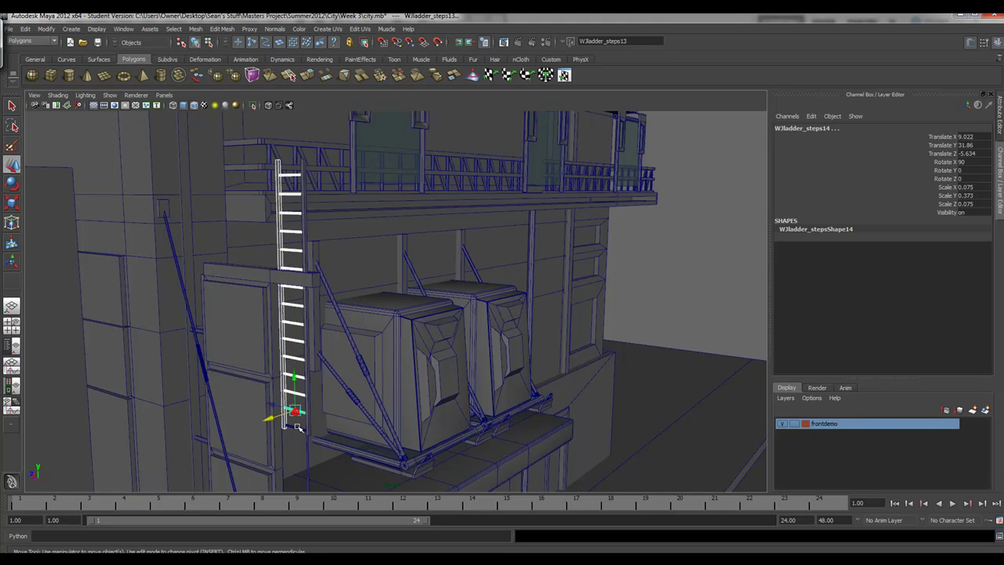
key(ctrl+d)
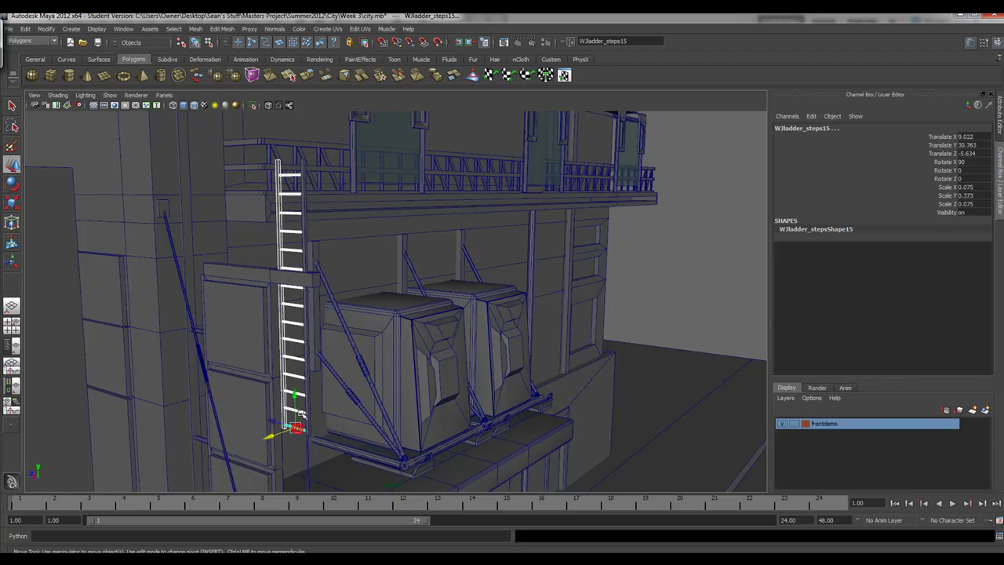
click(303, 183)
key(p)
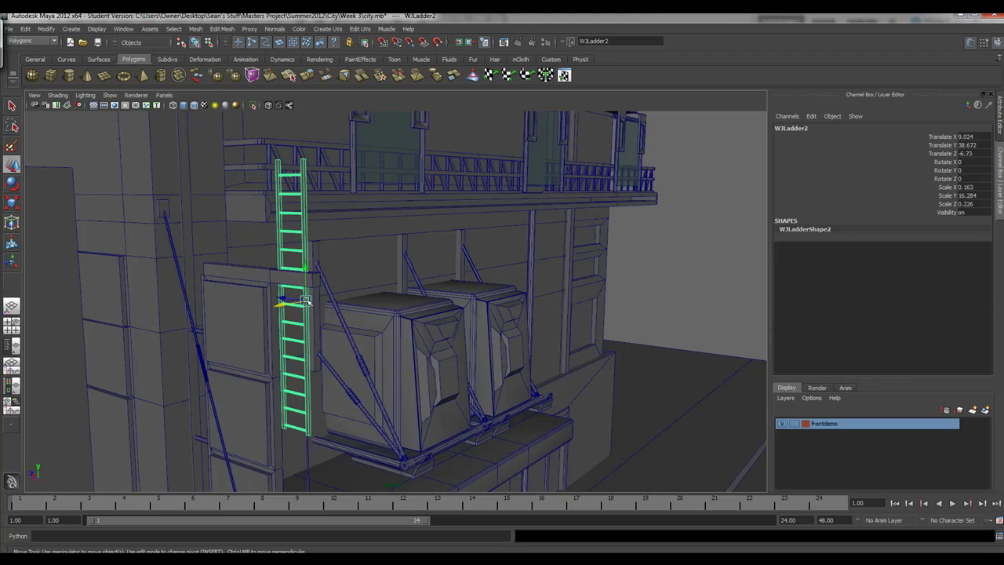
- Test-move the ladder as one piece, then undo the moves so it sits back beside the crates
drag(306, 301, 452, 290)
key(z)
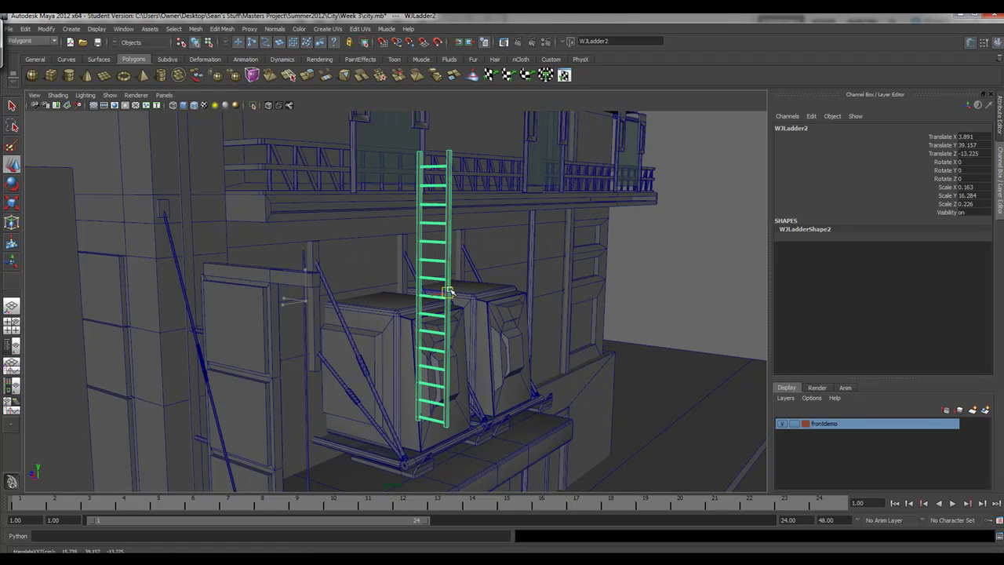
key(z)
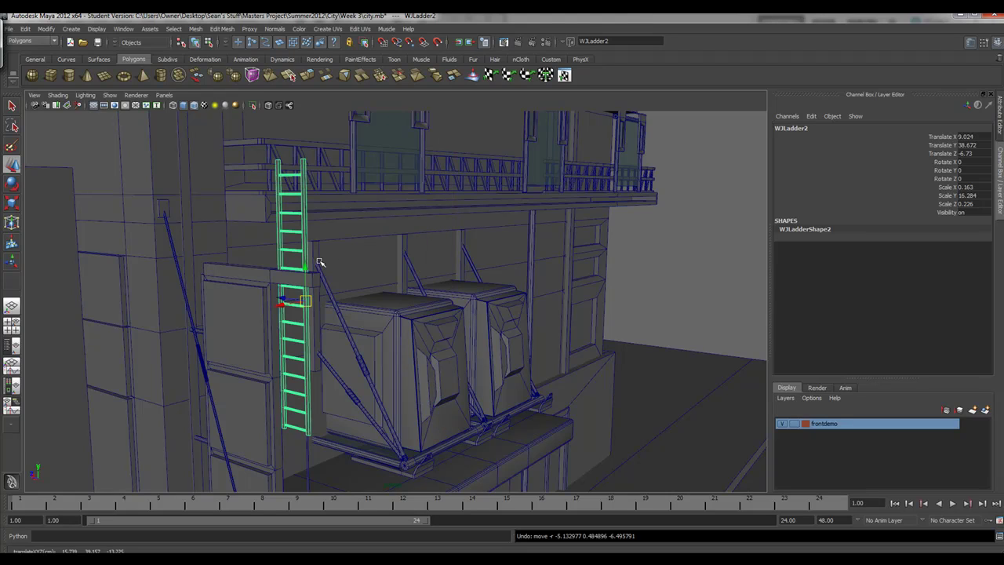
mouse_move(305, 268)
mouse_down()
mouse_move(305, 373)
mouse_move(305, 265)
mouse_move(303, 314)
mouse_move(293, 264)
mouse_up()
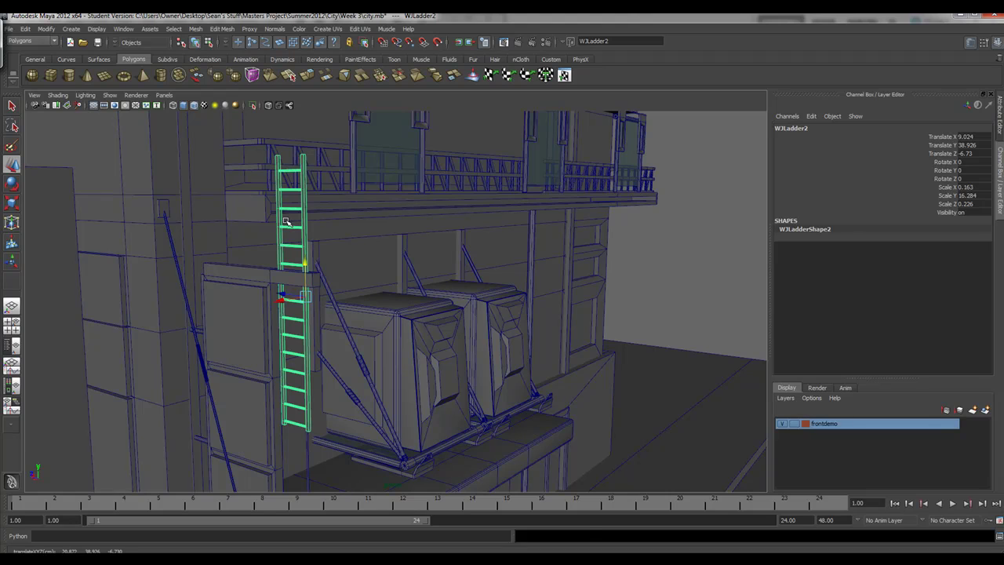
key(z)
alt+drag(503, 298, 281, 297)
- Show the Outliner beside the perspective view and select WJSH_sign_brace, WJ_Shsuhi_Sign and slab pCube14
click(9, 346)
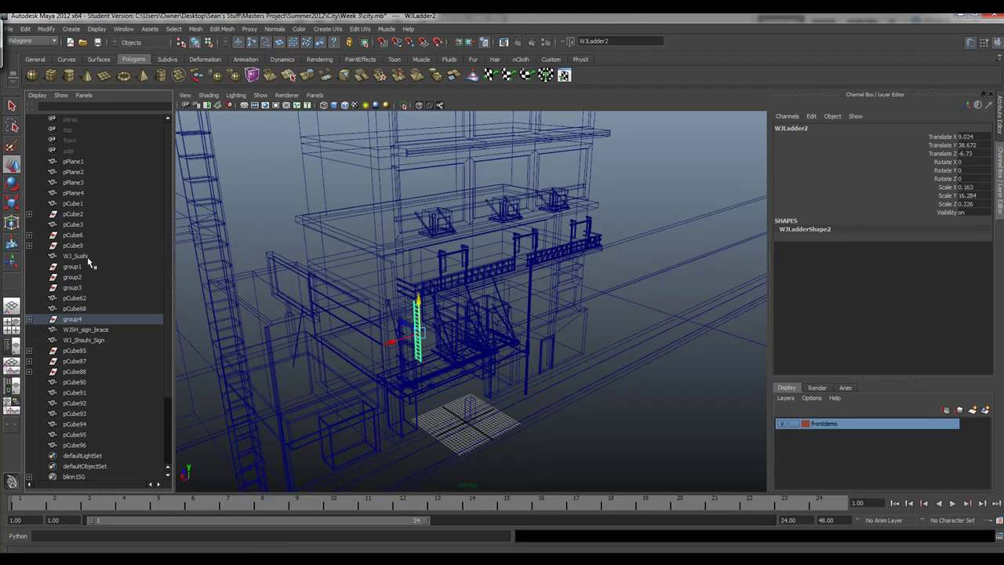
scroll(76, 209, down, 3)
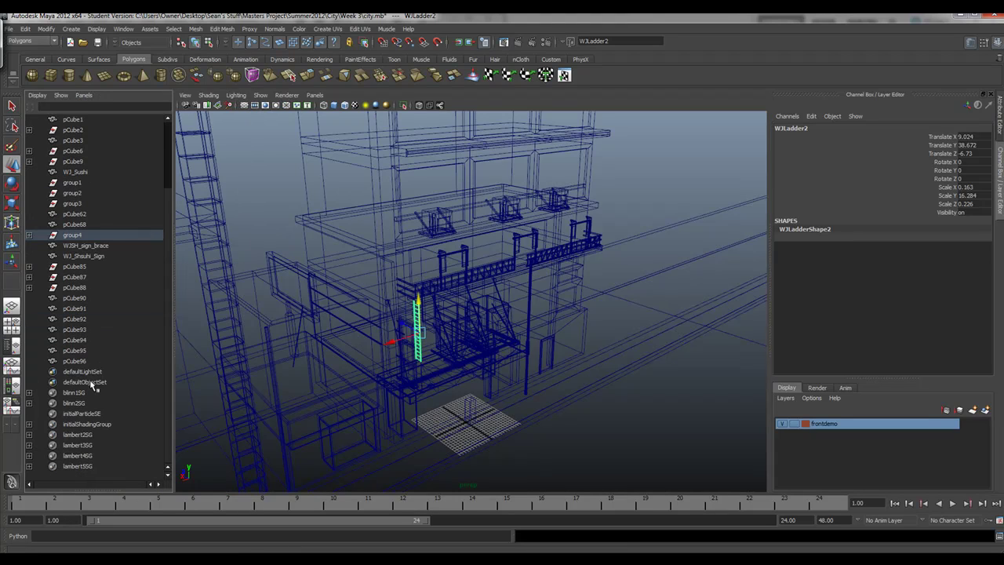
click(76, 247)
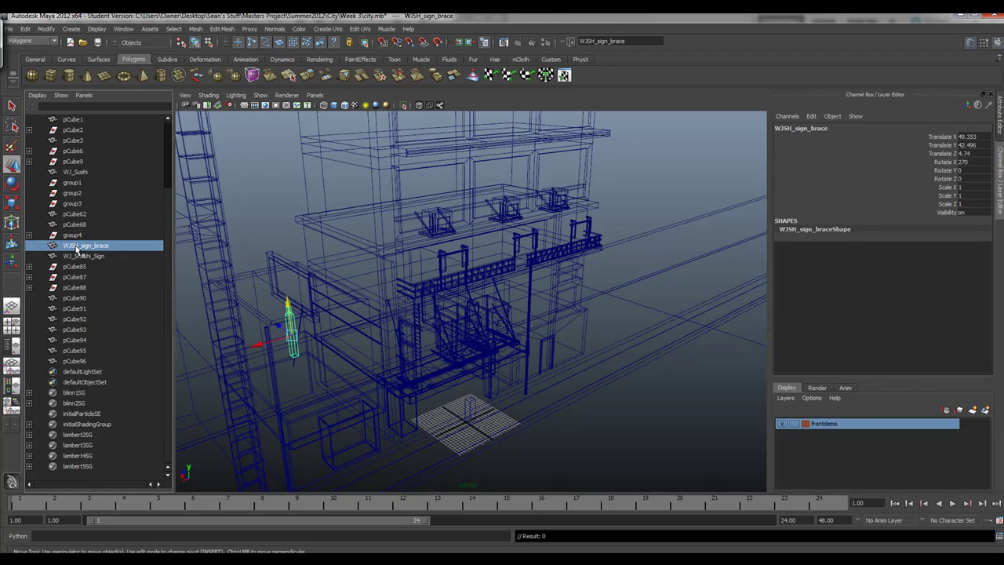
click(82, 256)
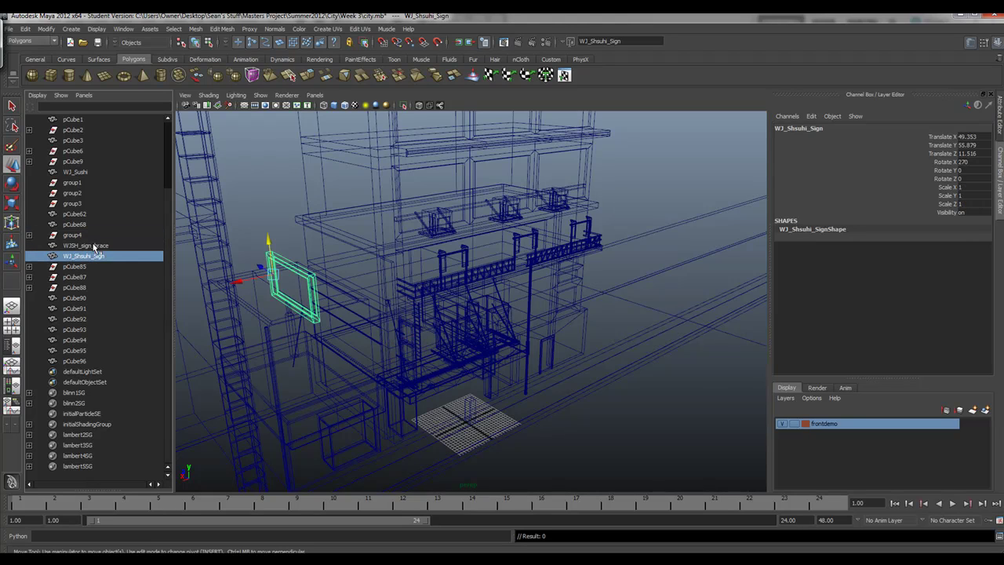
scroll(108, 175, up, 3)
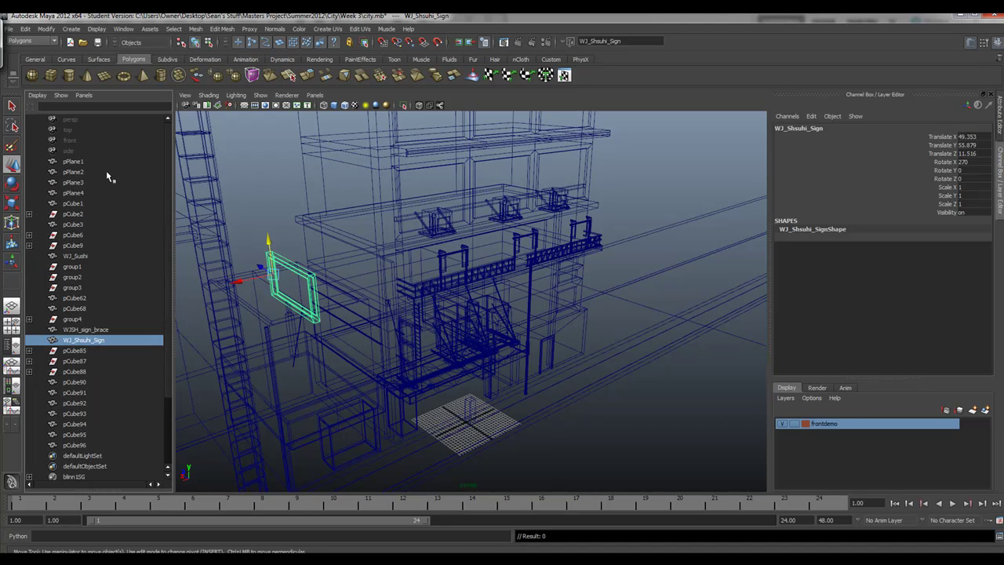
click(420, 323)
click(420, 325)
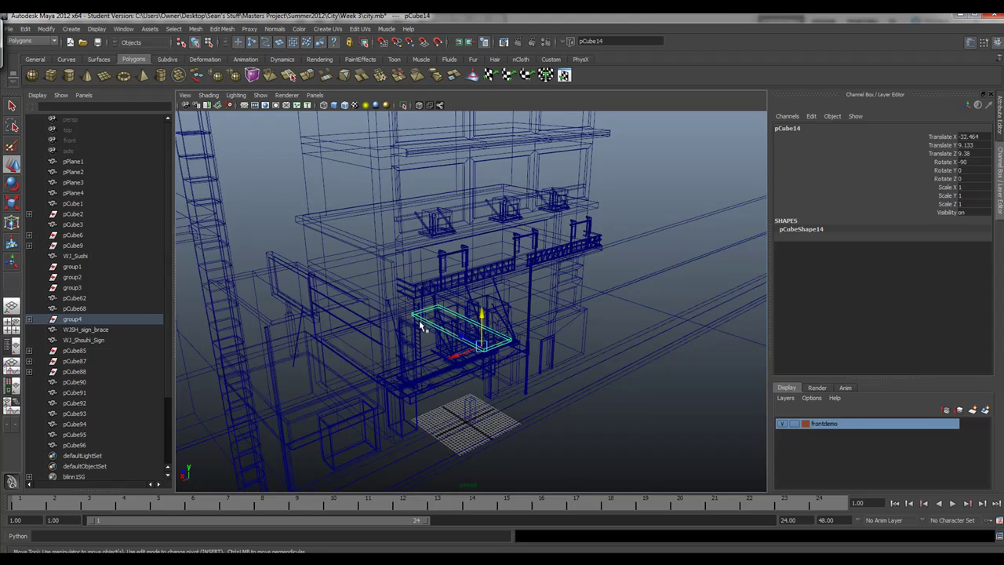
- Select WJLadder2 and expand group4 and WJLadder2 in the Outliner to inspect the rails and rungs
scroll(420, 325, up, 5)
scroll(419, 322, down, 2)
scroll(330, 316, down, 2)
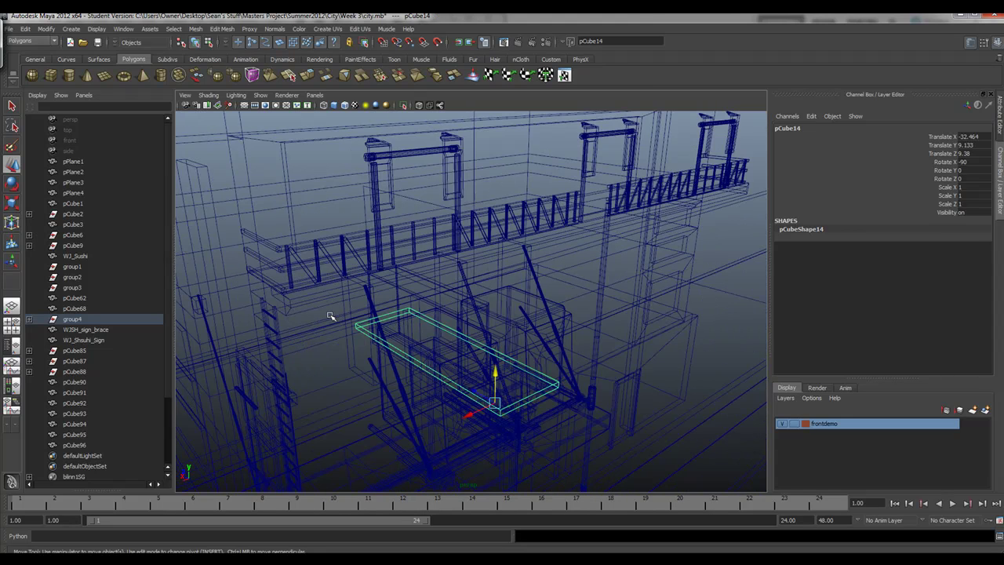
click(280, 329)
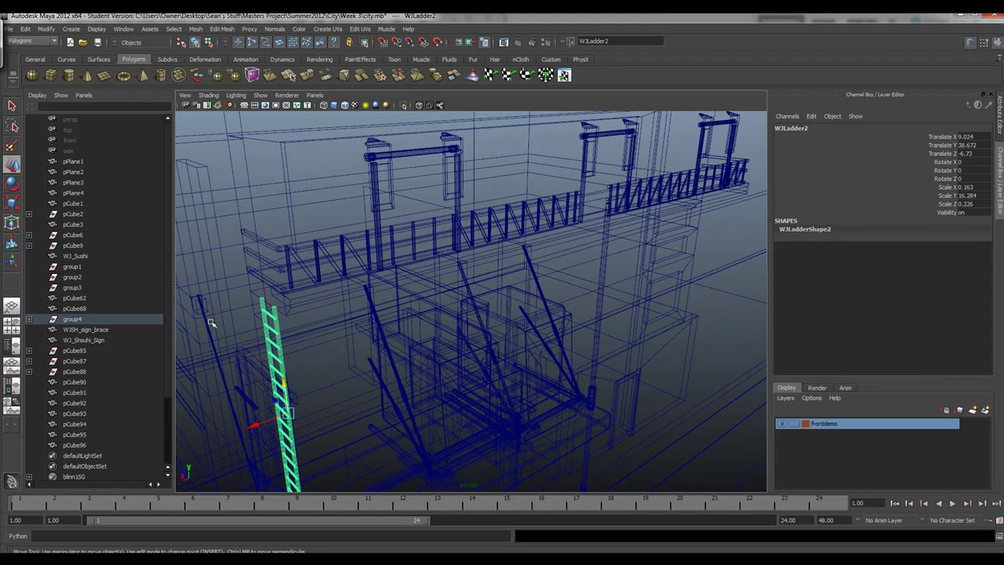
click(29, 319)
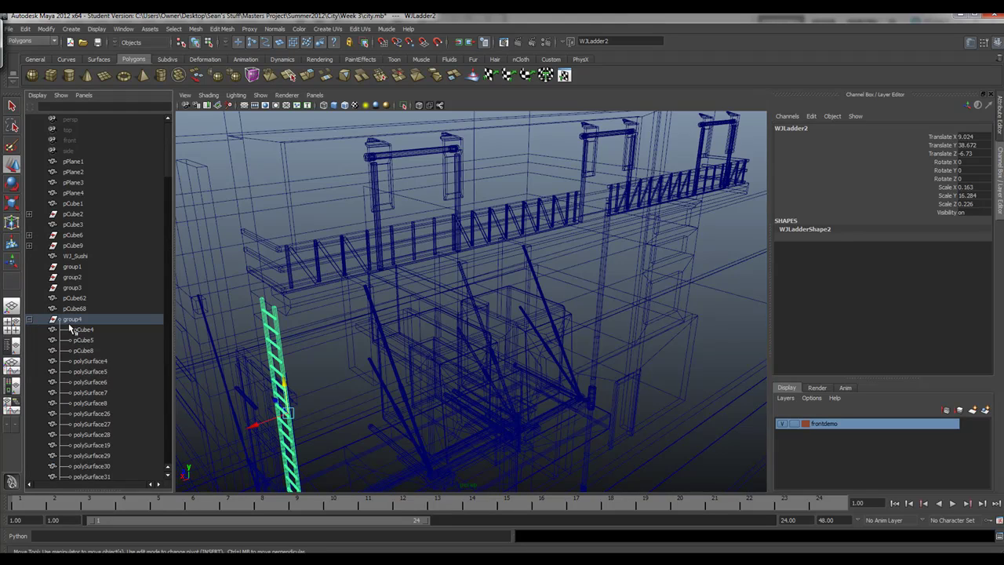
scroll(70, 326, down, 5)
scroll(70, 327, down, 10)
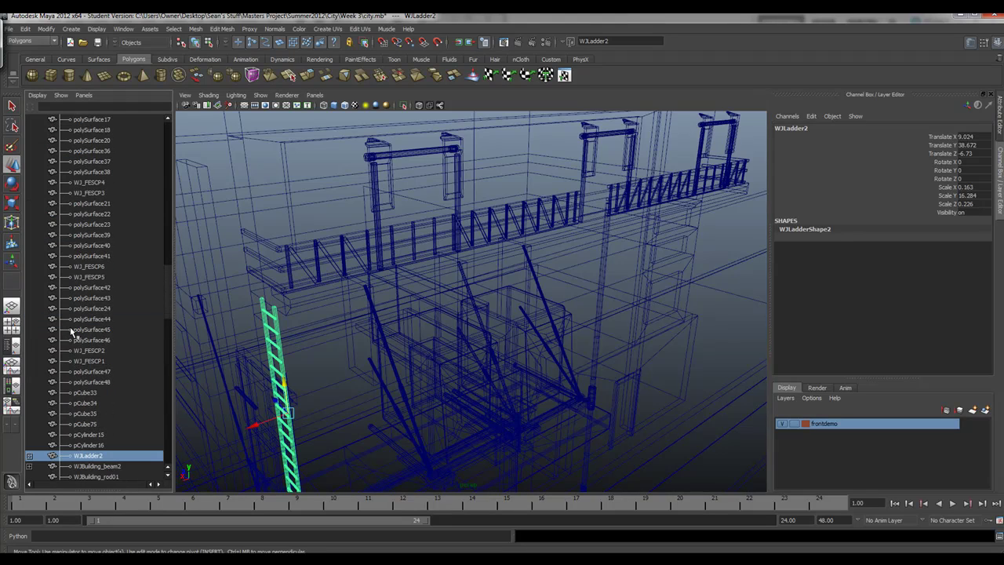
scroll(70, 326, down, 3)
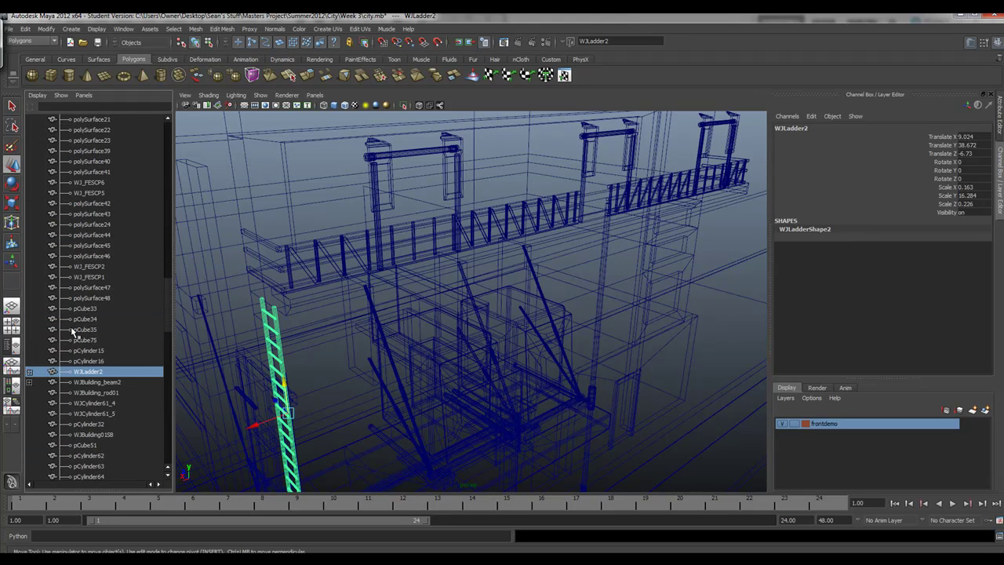
click(29, 372)
scroll(79, 384, down, 3)
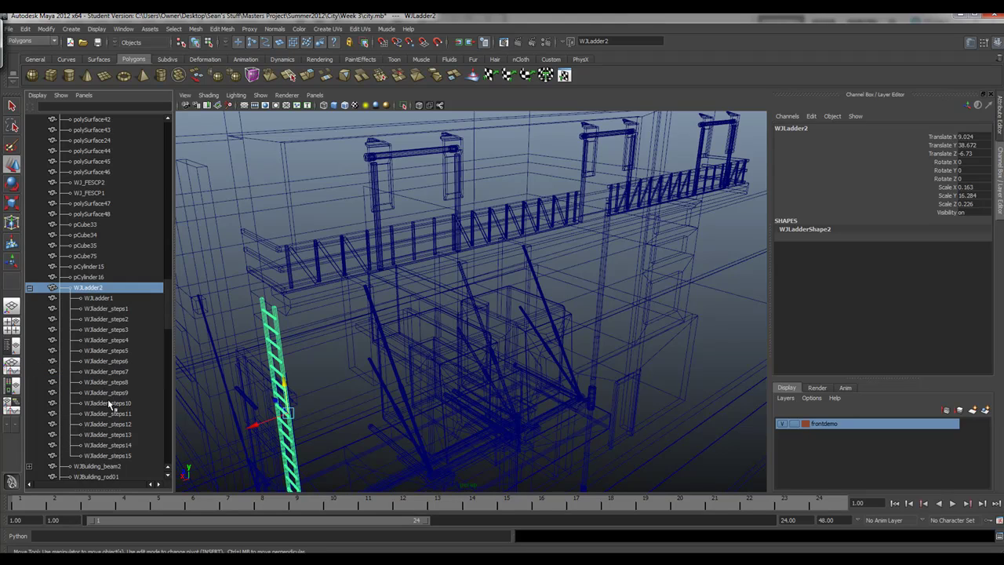
scroll(96, 288, up, 15)
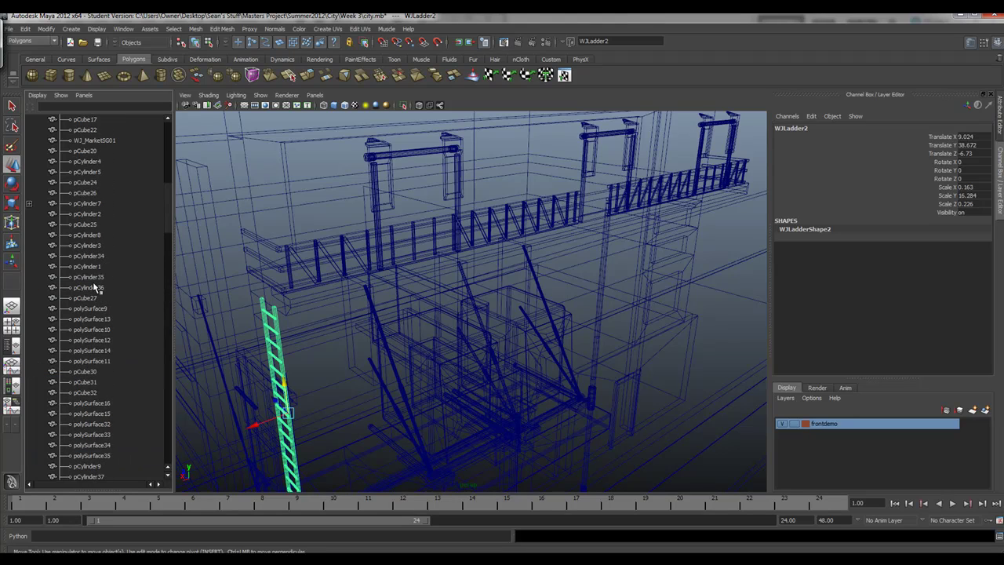
scroll(93, 279, up, 8)
scroll(93, 279, down, 6)
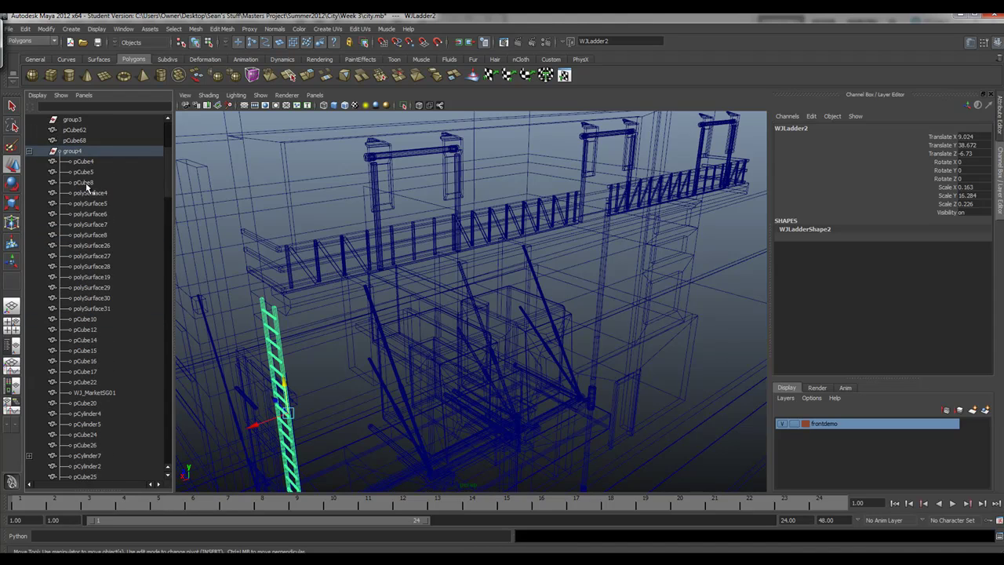
- Return to a single perspective view and display it smooth-shaded with Wireframe on Shaded enabled
key(space)
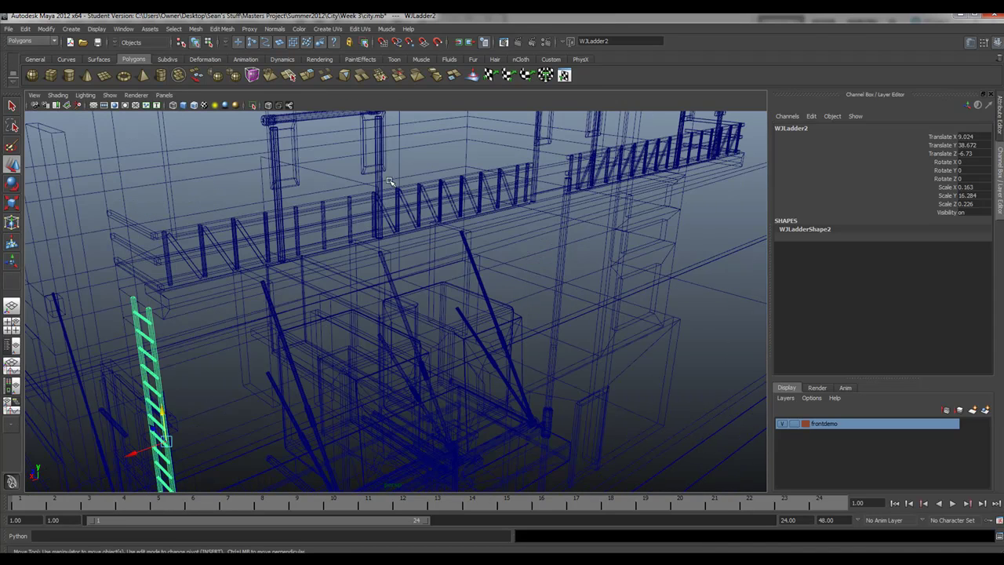
scroll(315, 246, down, 5)
alt+drag(269, 242, 285, 255)
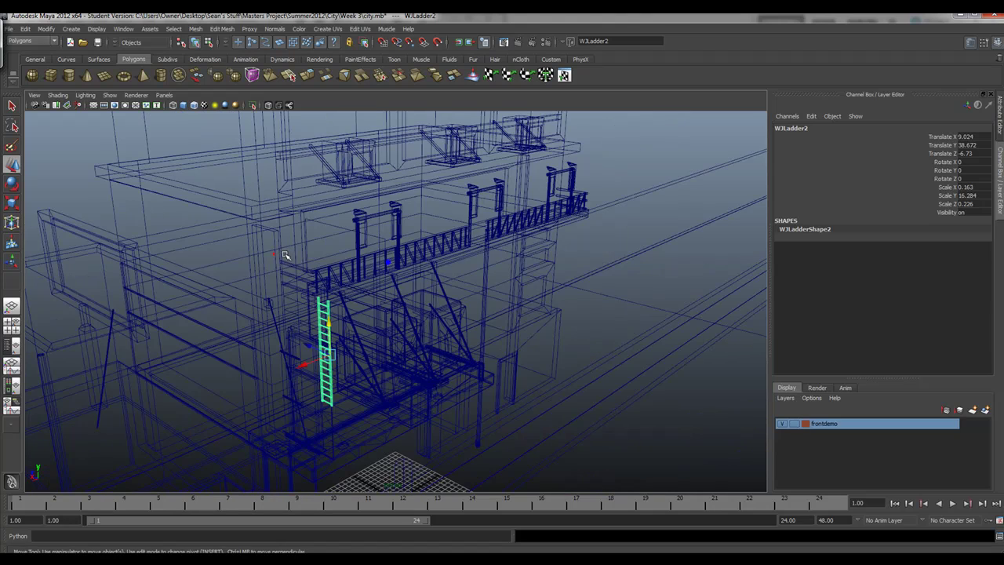
key(5)
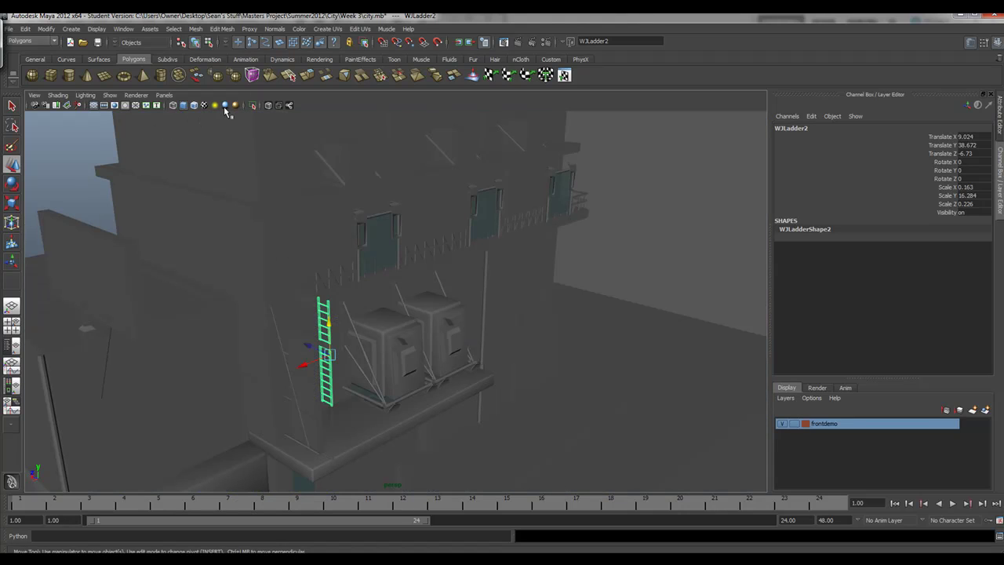
click(196, 107)
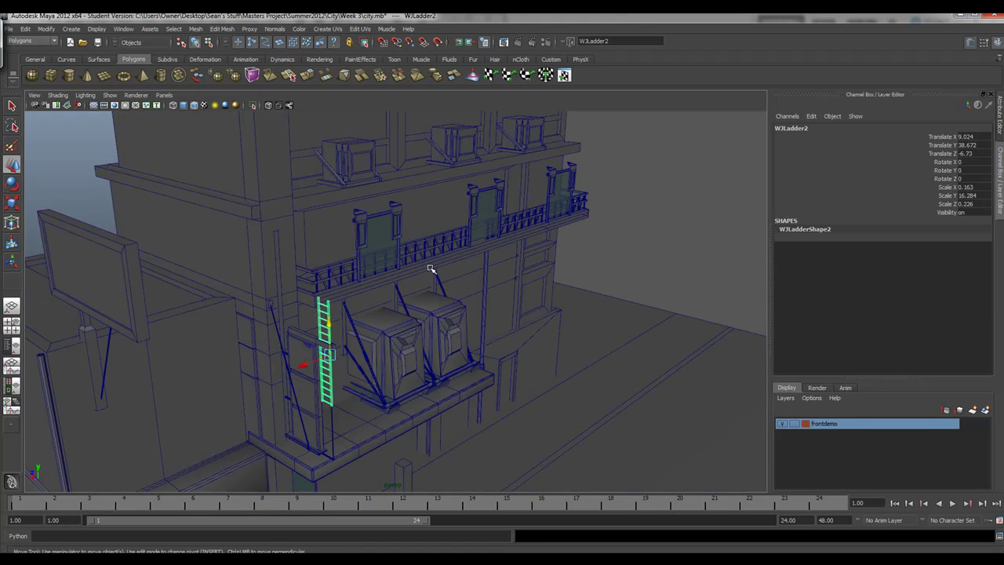
mouse_move(416, 274)
alt+mouse_down()
mouse_move(311, 283)
mouse_move(412, 298)
mouse_move(432, 285)
mouse_move(416, 285)
alt+mouse_up()
scroll(434, 338, up, 3)
- Select the two ledge crates and rename the right one, pCube89, to WJ_Porterpotty2
click(374, 339)
alt+drag(374, 339, 465, 315)
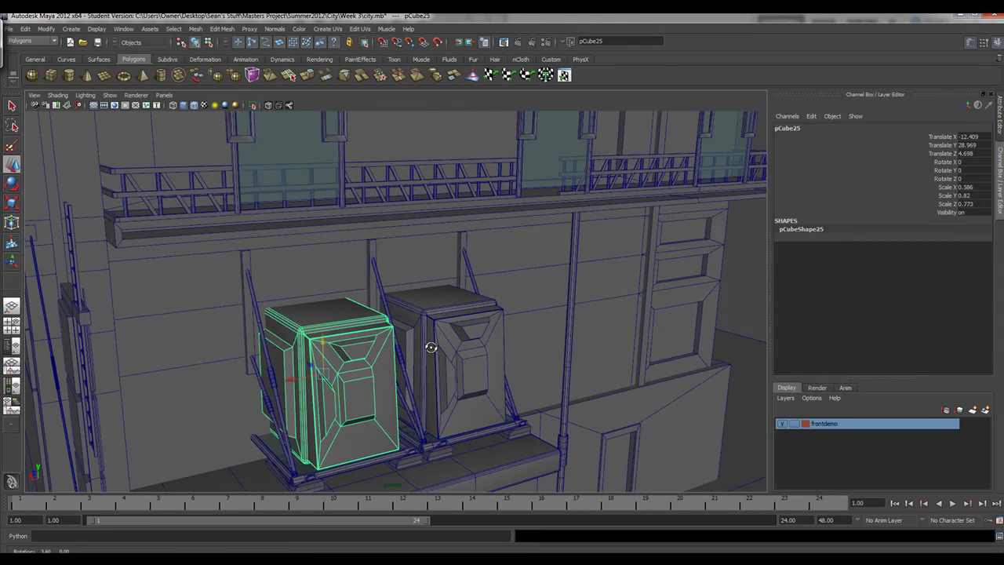
shift+click(465, 315)
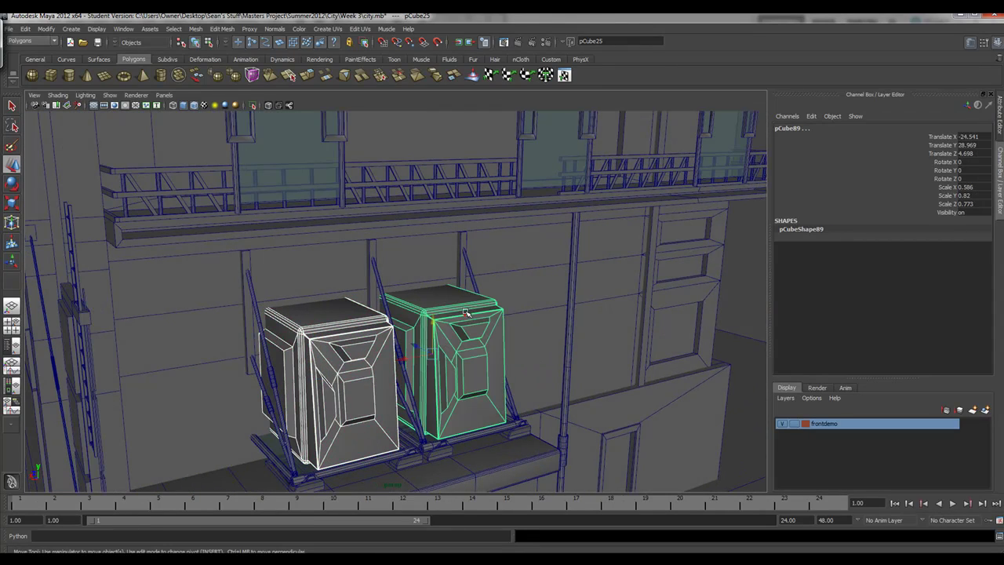
click(611, 41)
text(WJ_Porte)
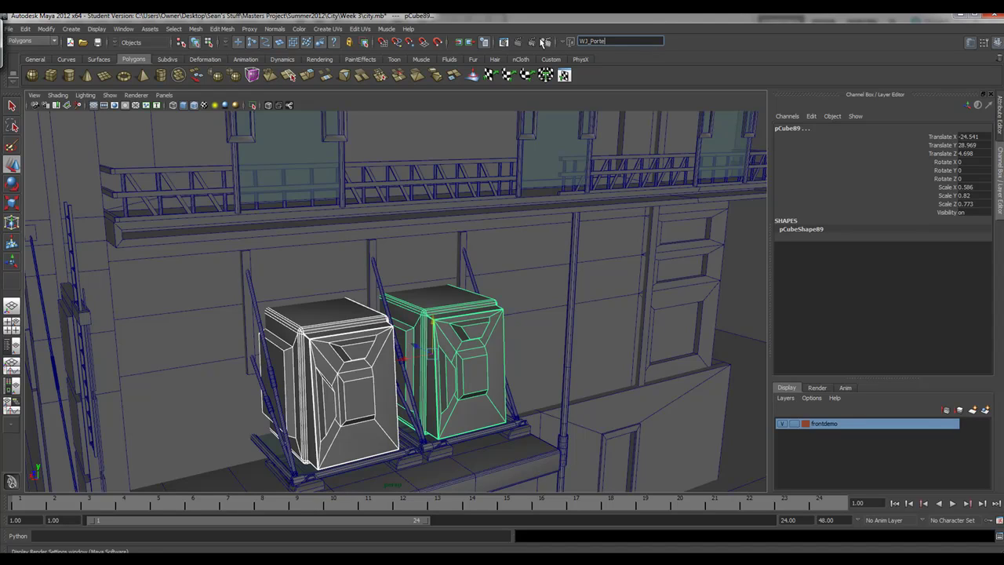
text(2)
key(Return)
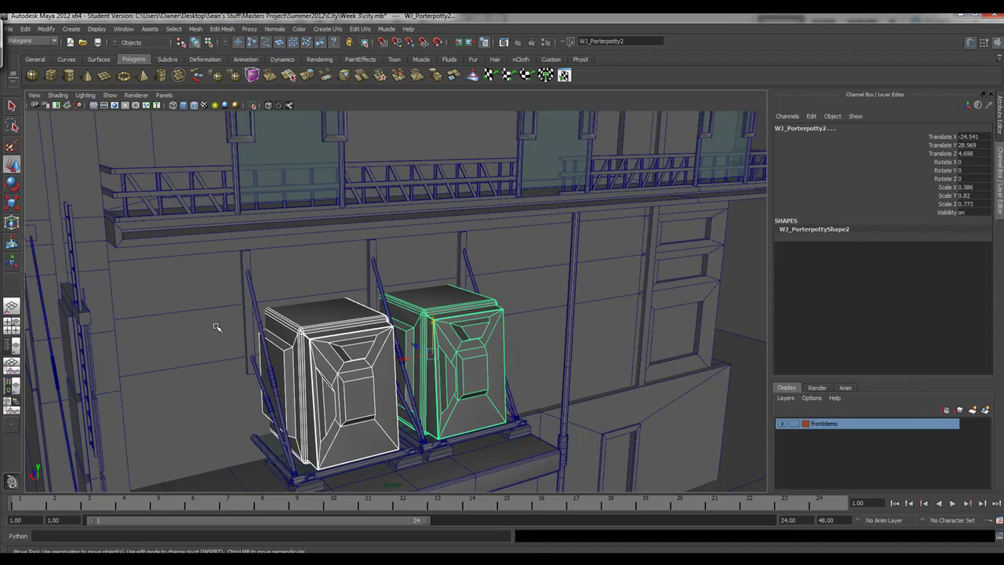
alt+drag(182, 352, 325, 296)
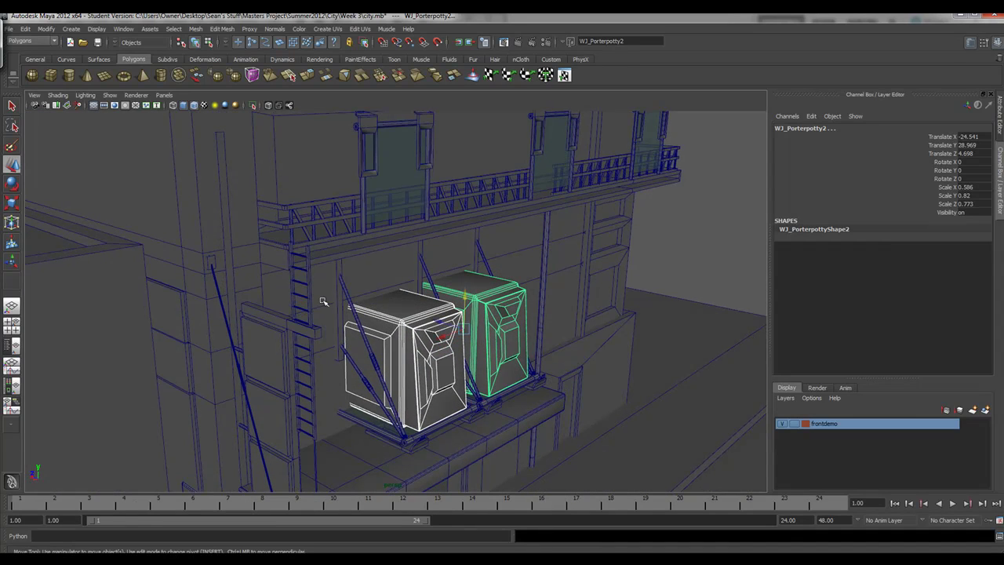